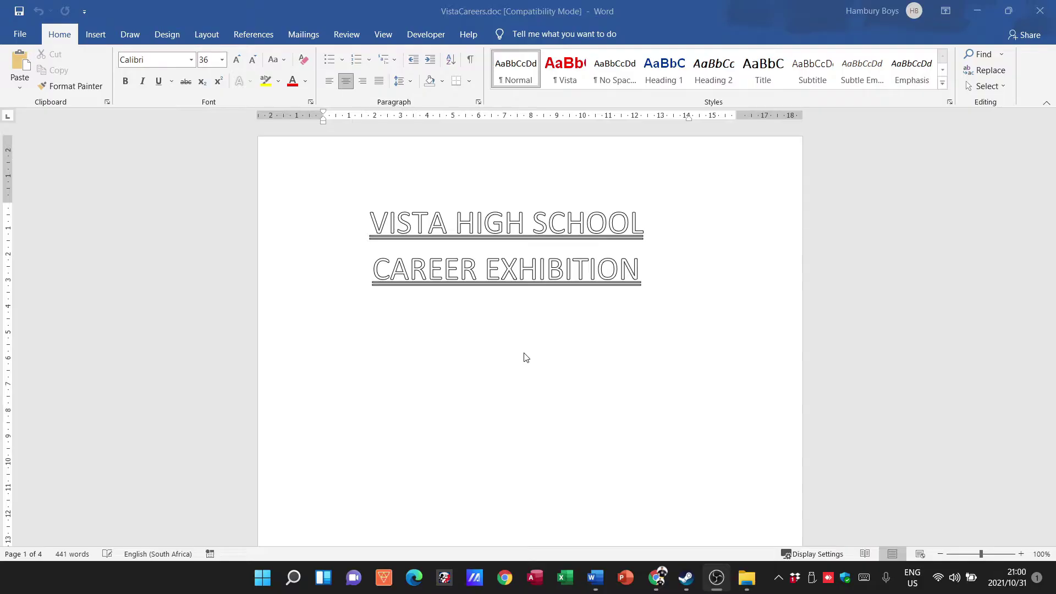
# Insert a Bold Numbers 1 page number at the bottom of the page, reading 'Page 1 of 4'.
pyautogui.scroll(-12, 606, 372)
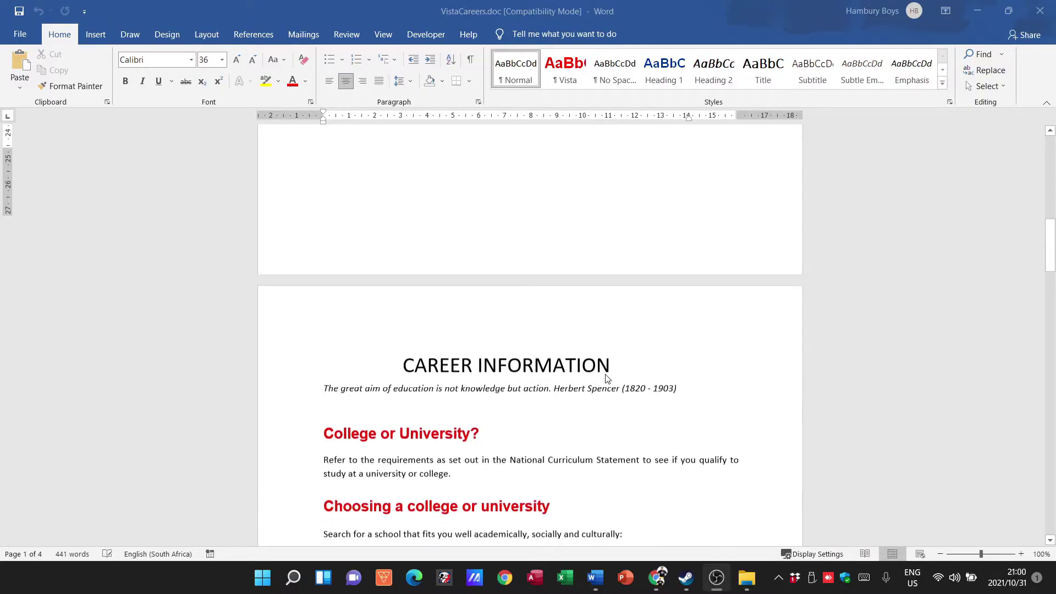
pyautogui.scroll(-15, 606, 377)
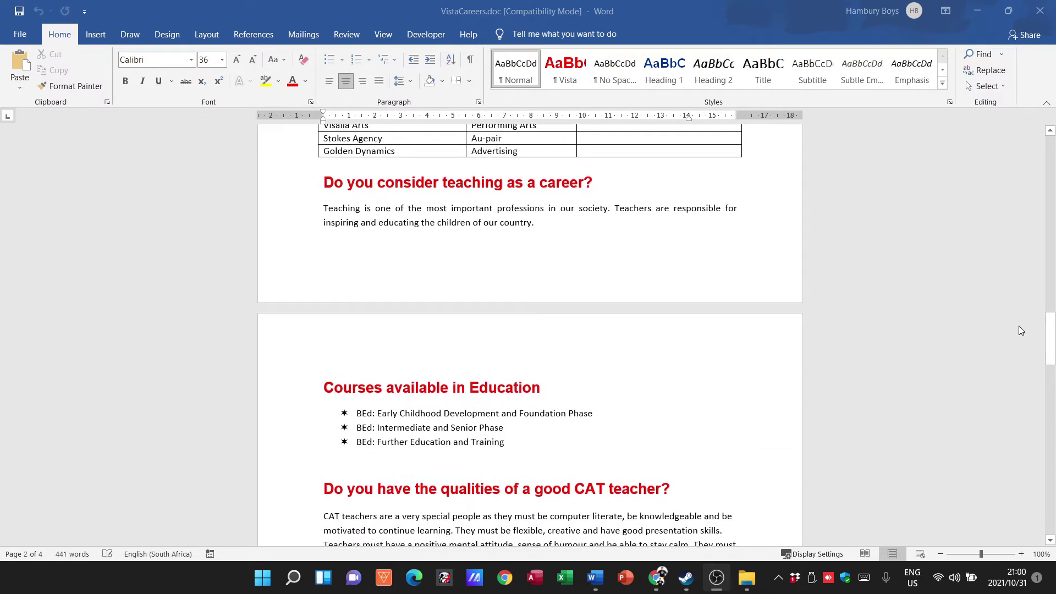
pyautogui.moveTo(1049, 338); pyautogui.dragTo(1012, 157)
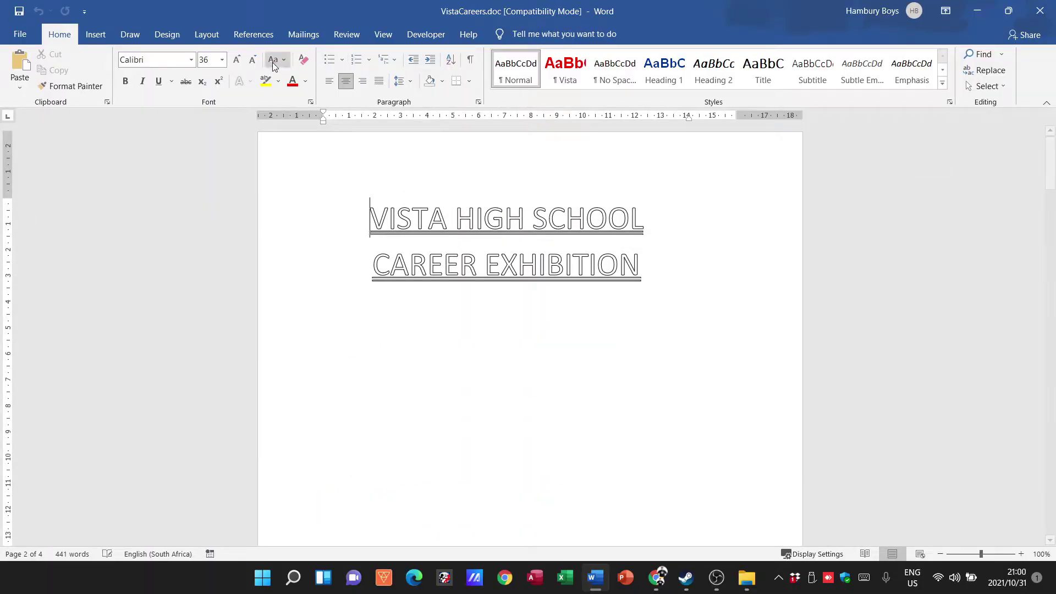
pyautogui.click(102, 37)
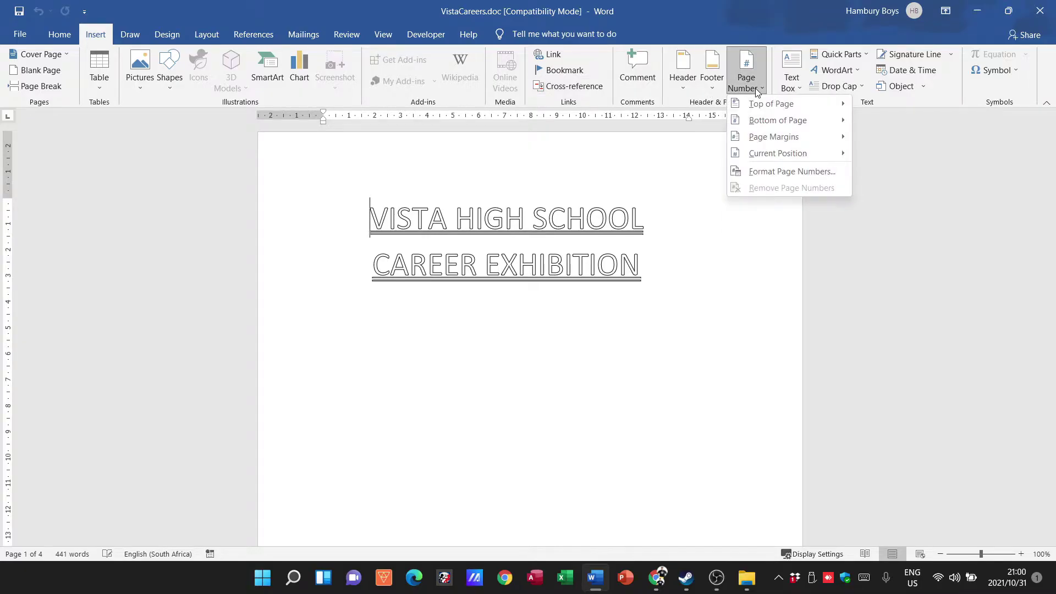
pyautogui.moveTo(777, 120)
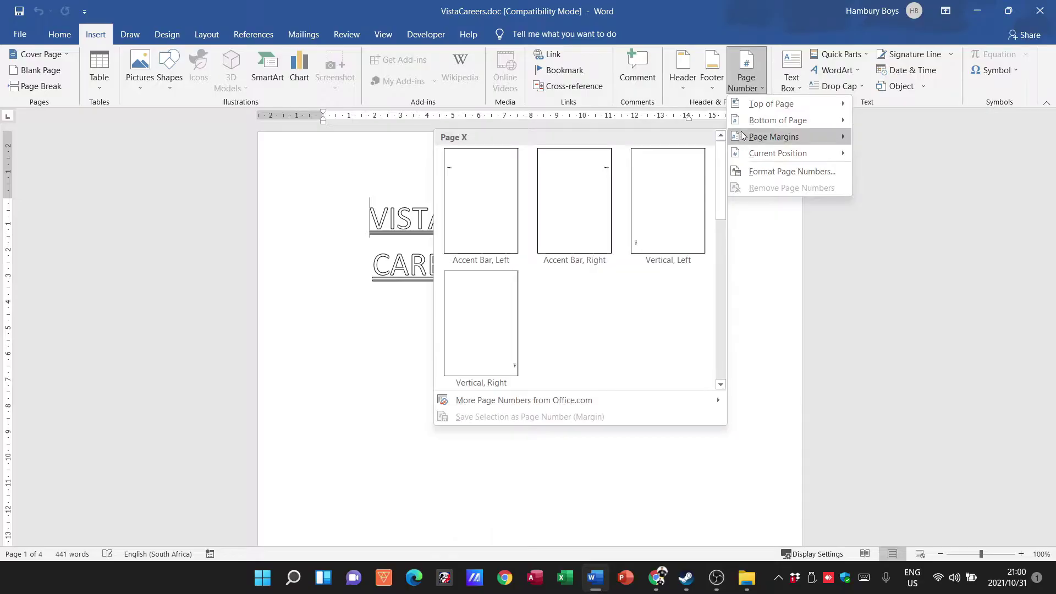
pyautogui.scroll(-6, 724, 174)
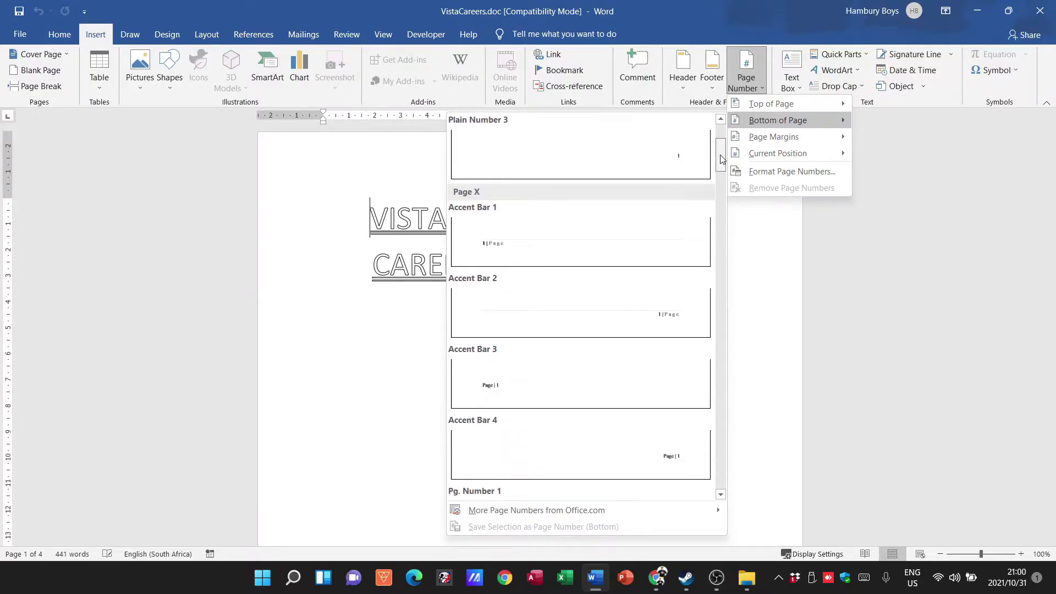
pyautogui.moveTo(724, 174); pyautogui.dragTo(725, 195)
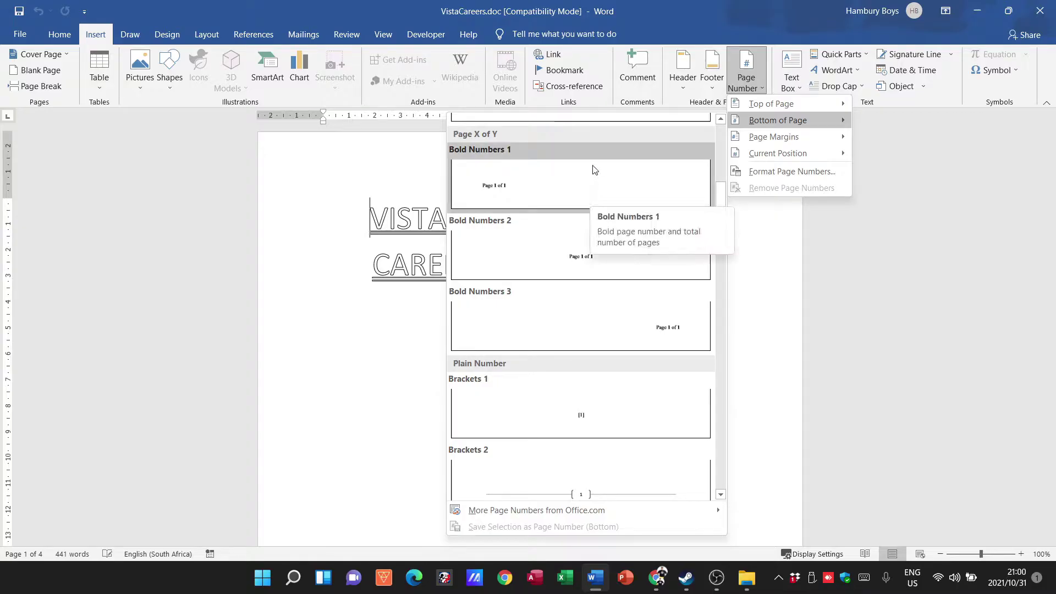
pyautogui.click(594, 168)
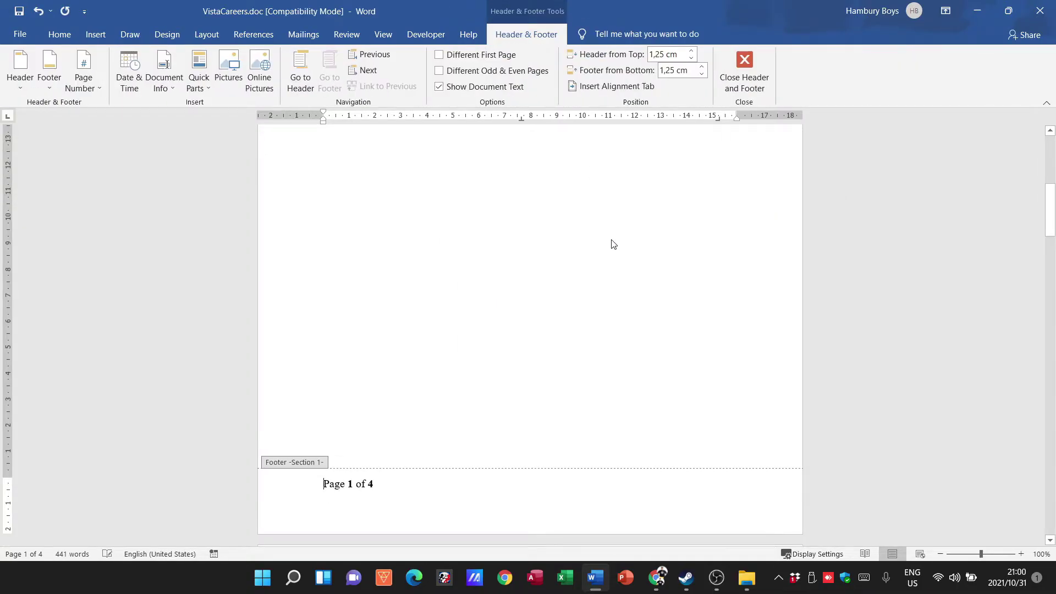
pyautogui.scroll(-3, 762, 363)
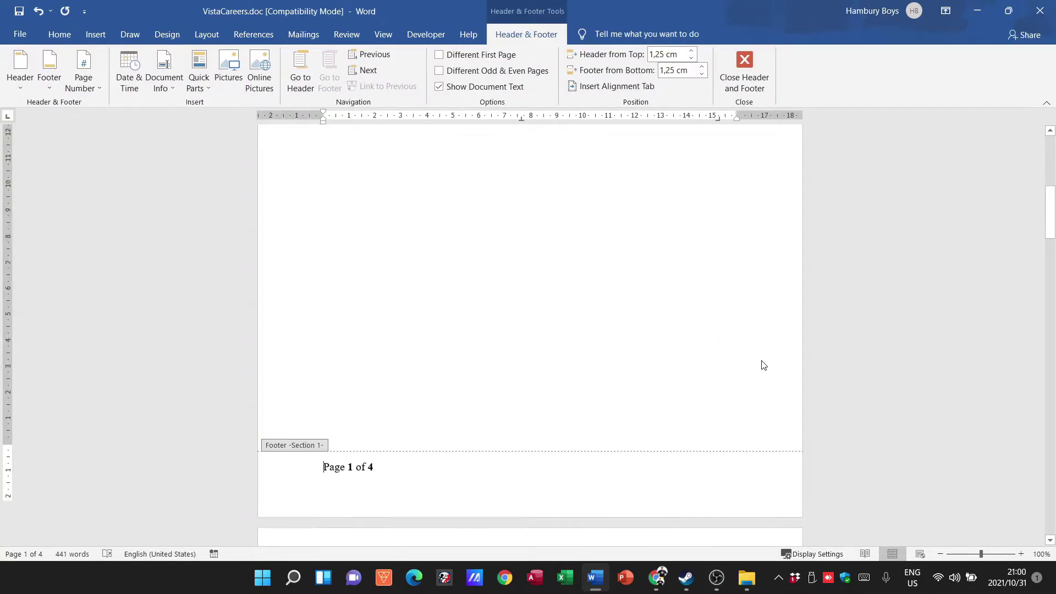
# Close the footer and check every page shows 'Page 1 of 4' through 'Page 4 of 4'.
pyautogui.click(744, 74)
pyautogui.scroll(-10, 749, 247)
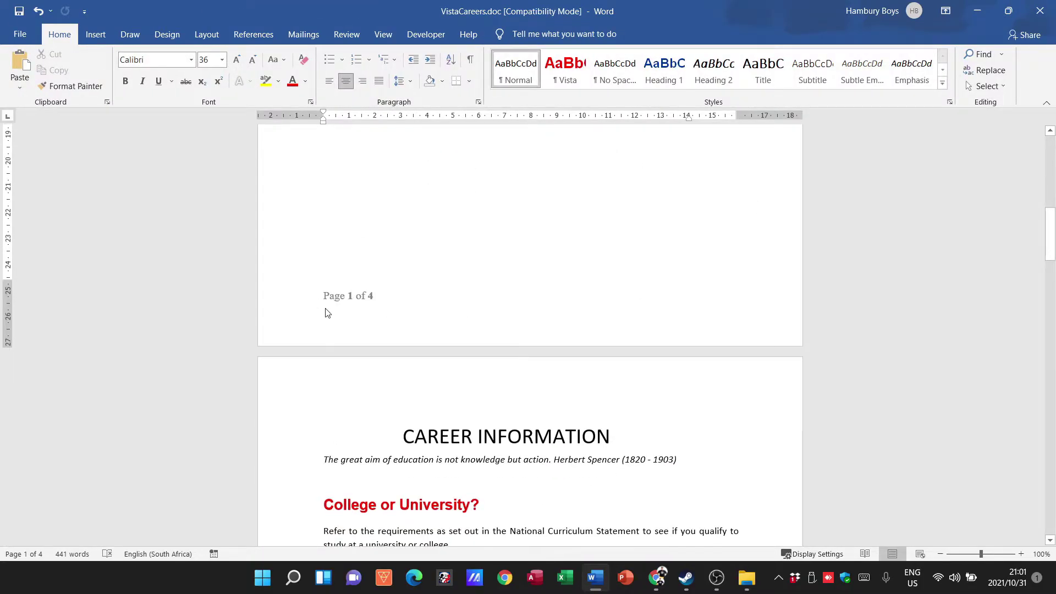
pyautogui.scroll(-12, 771, 314)
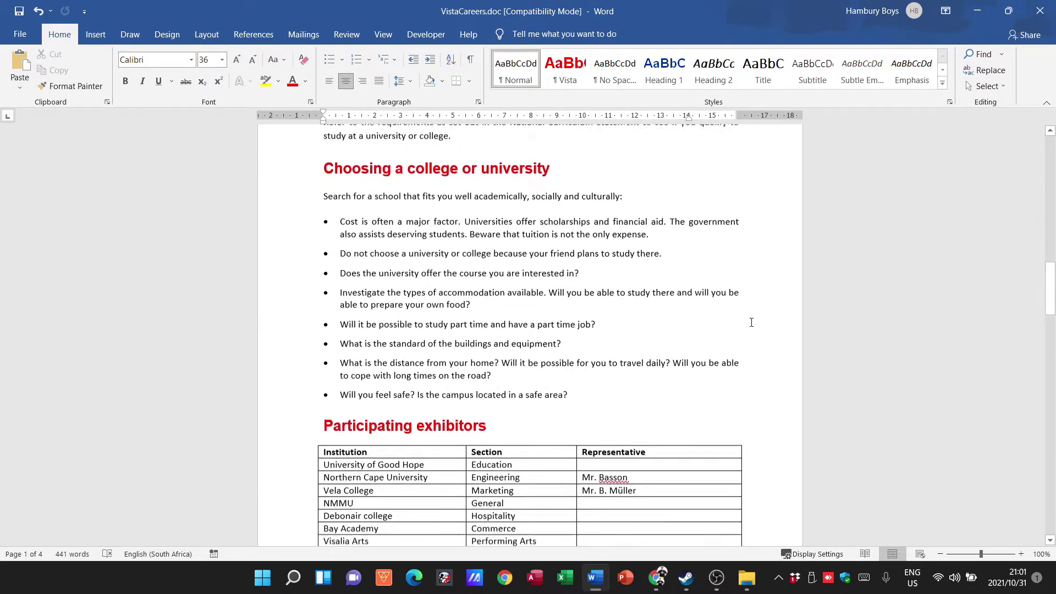
pyautogui.scroll(-12, 753, 327)
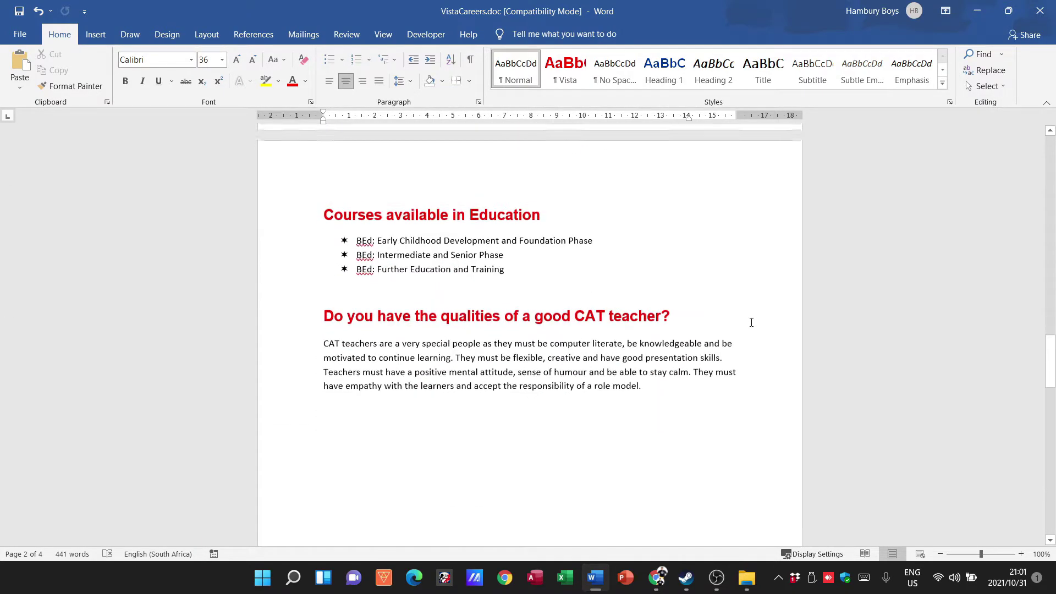
pyautogui.scroll(-12, 752, 323)
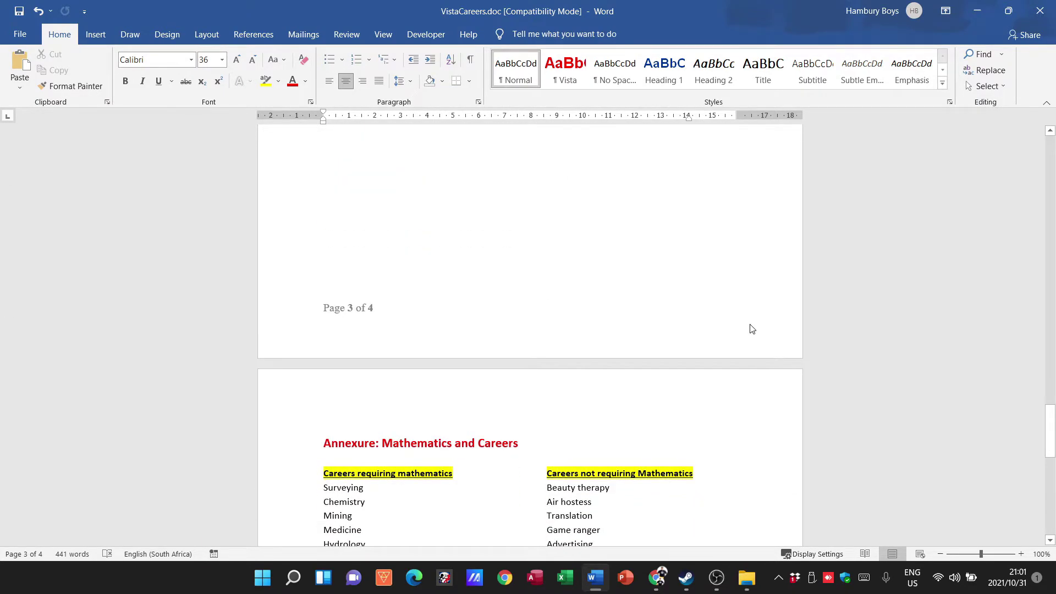
pyautogui.scroll(-10, 751, 324)
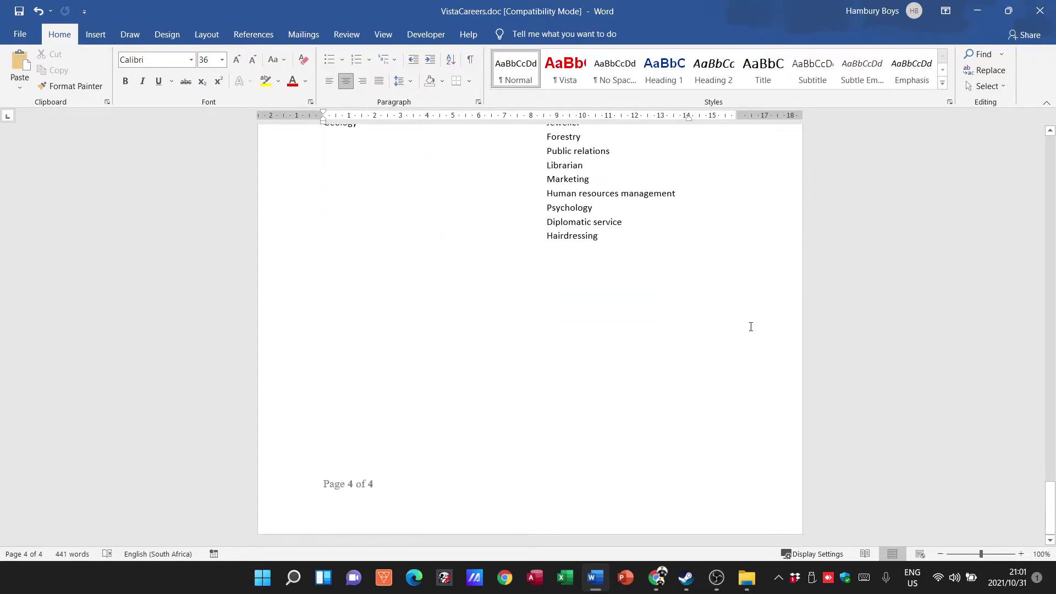
pyautogui.scroll(20, 751, 328)
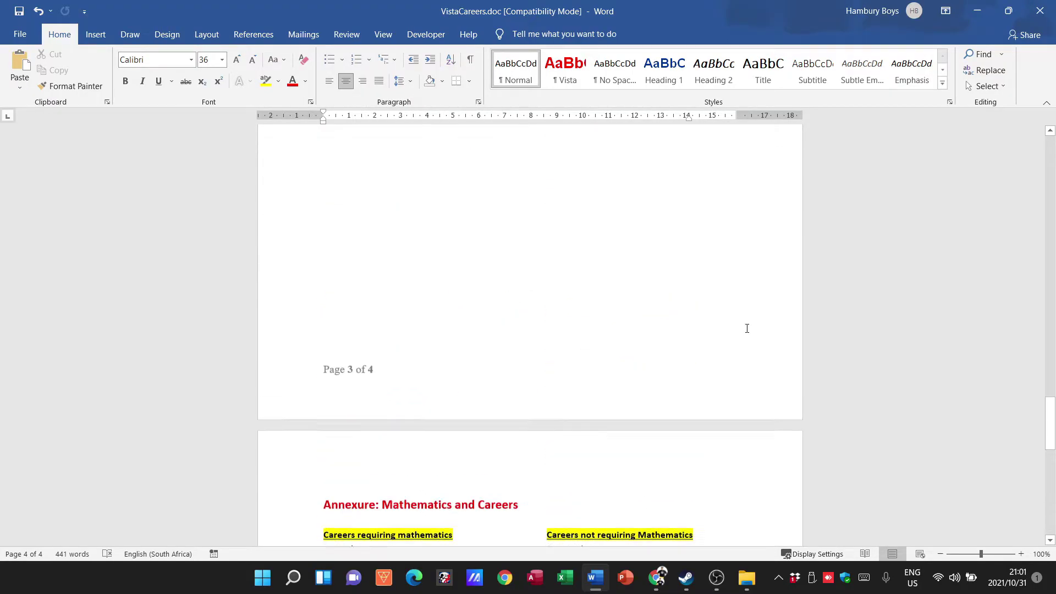
pyautogui.scroll(15, 745, 330)
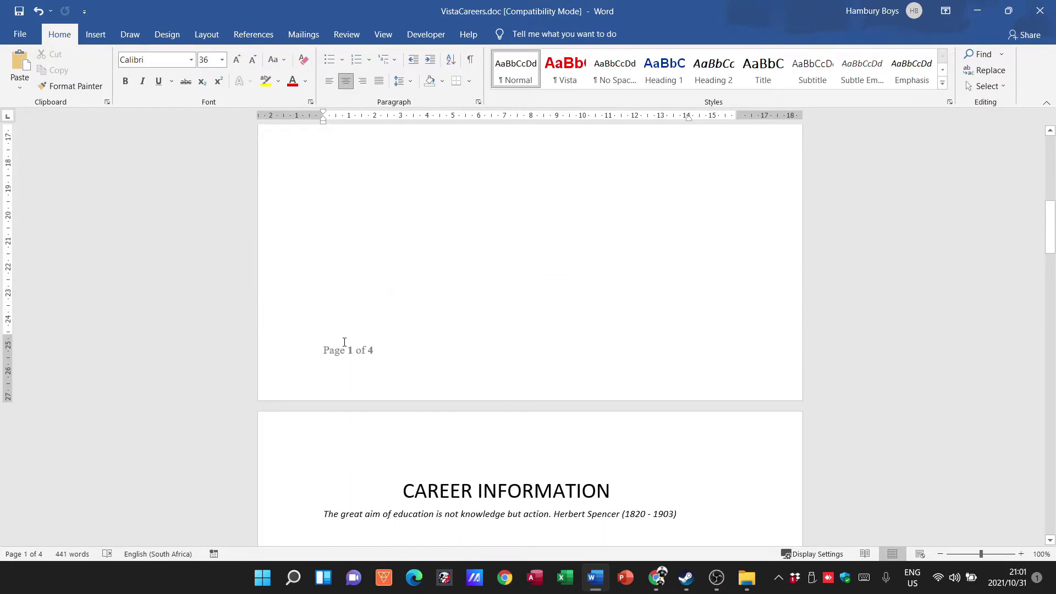
# Turn on Different First Page in the page 1 footer so the title page is unnumbered.
pyautogui.doubleClick(345, 346)
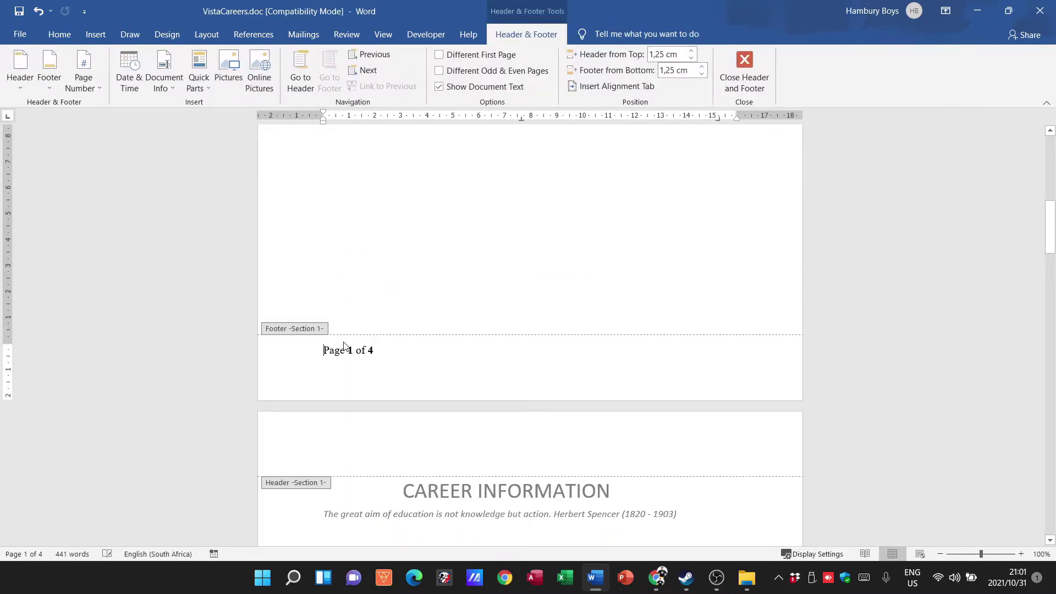
pyautogui.click(448, 60)
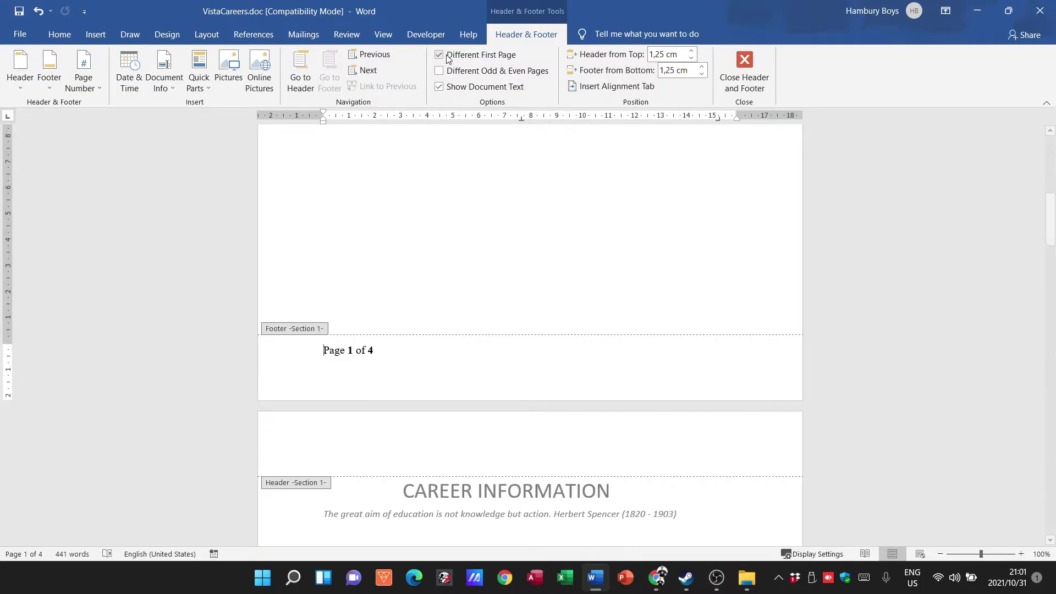
pyautogui.click(744, 64)
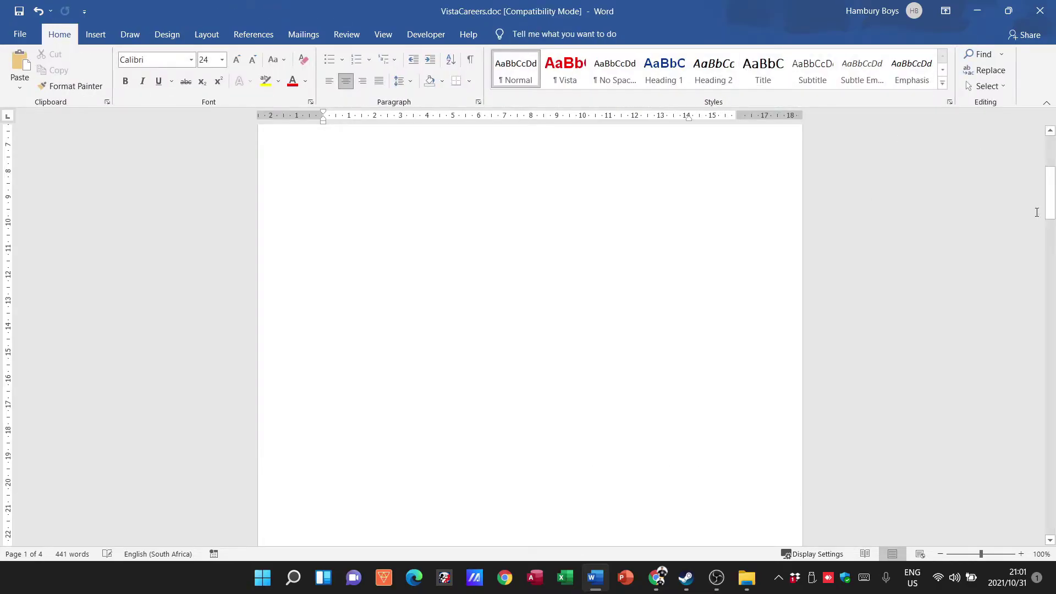
pyautogui.moveTo(1049, 213); pyautogui.dragTo(1033, 176)
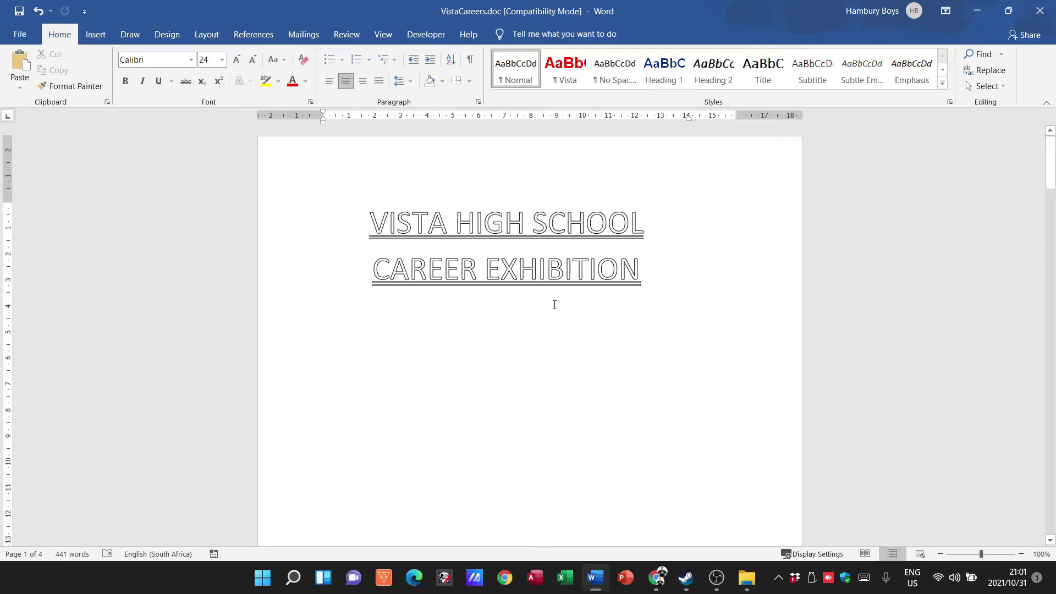
# Turn on Different Odd & Even Pages in the footer and review the footers on every page.
pyautogui.scroll(-7, 554, 306)
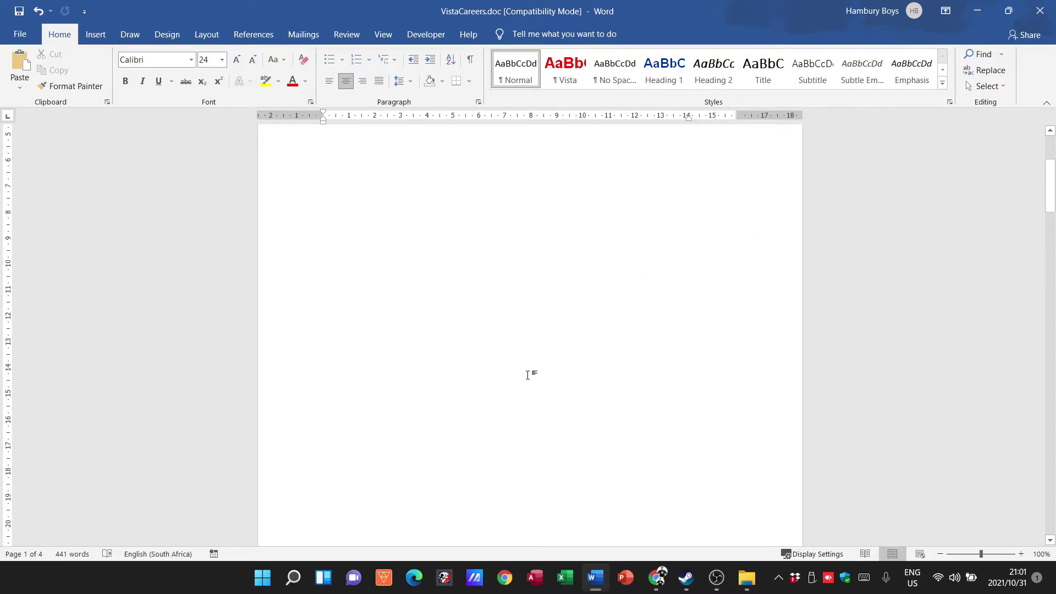
pyautogui.doubleClick(392, 472)
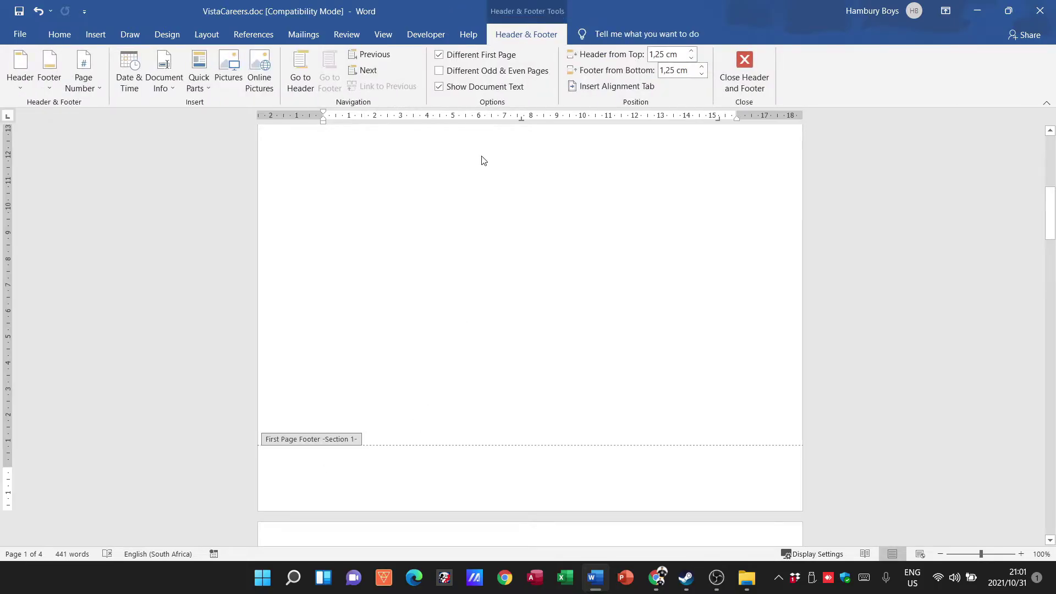
pyautogui.click(494, 74)
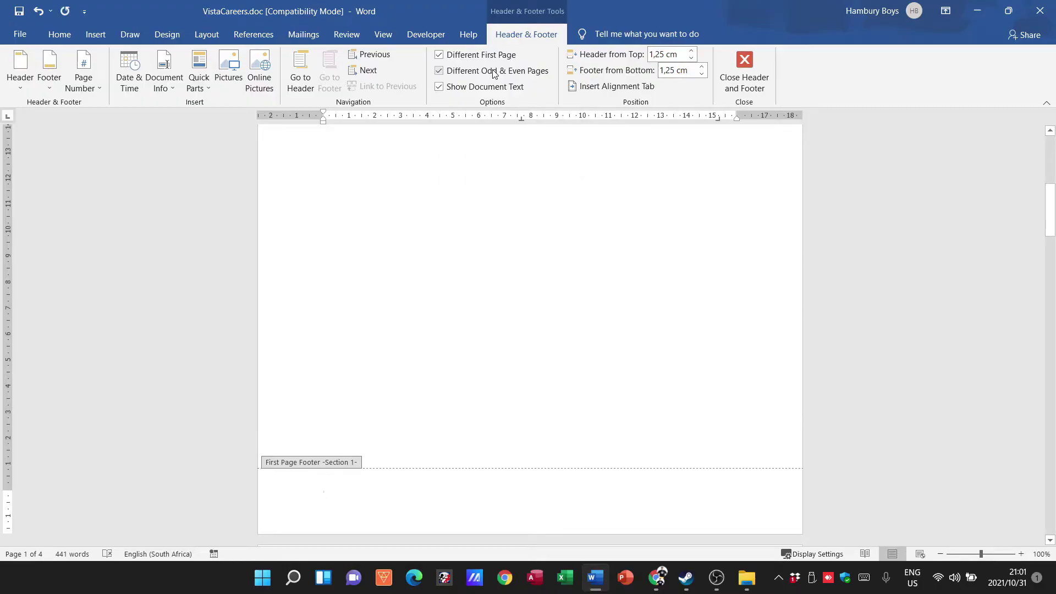
pyautogui.click(744, 70)
pyautogui.scroll(-15, 737, 309)
pyautogui.scroll(-12, 733, 315)
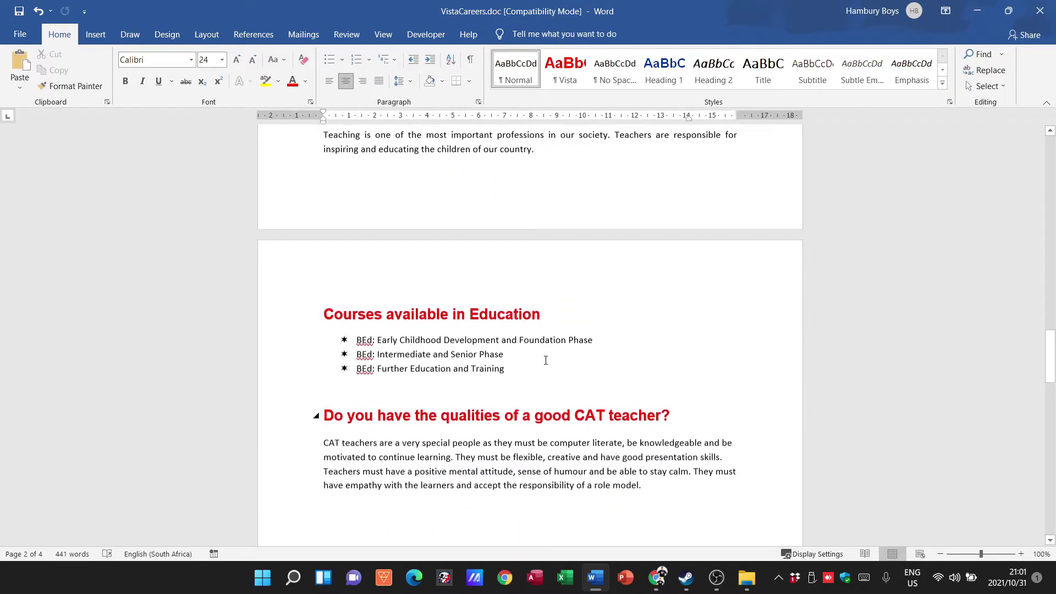
pyautogui.scroll(-15, 546, 361)
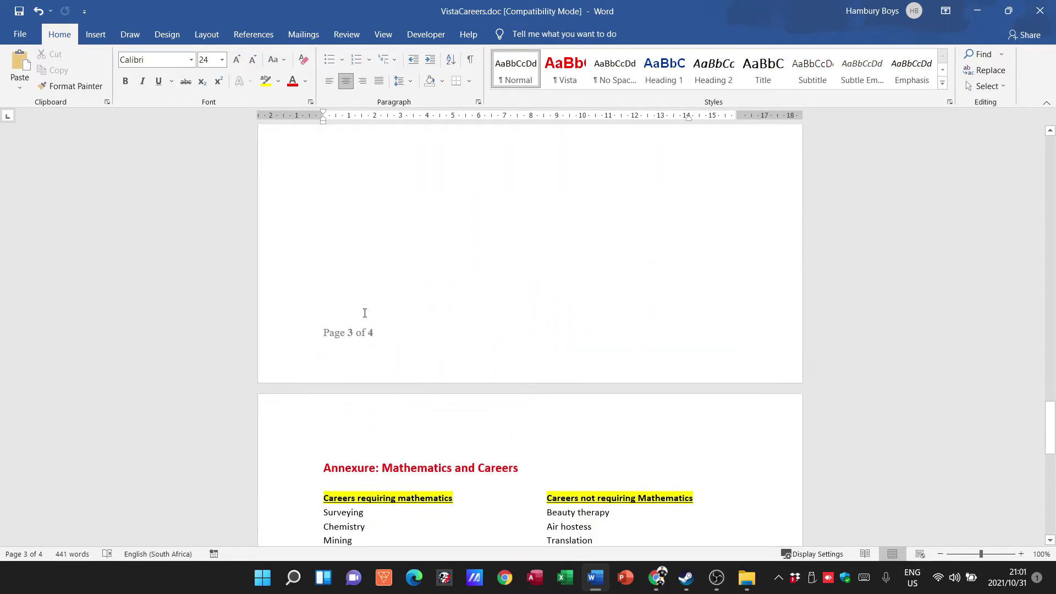
pyautogui.scroll(-15, 564, 351)
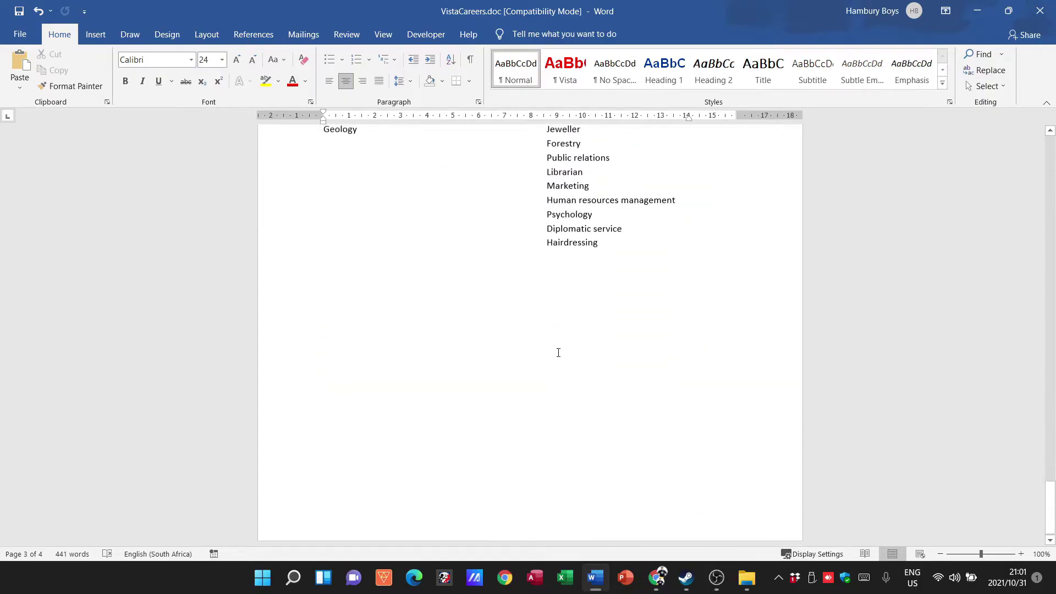
pyautogui.scroll(10, 467, 479)
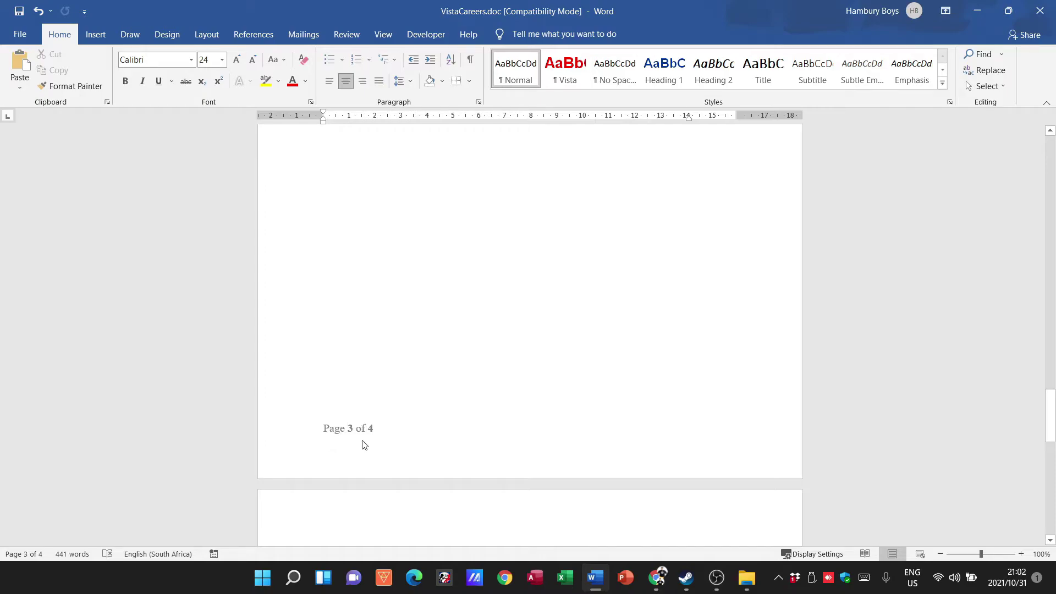
pyautogui.scroll(8, 363, 444)
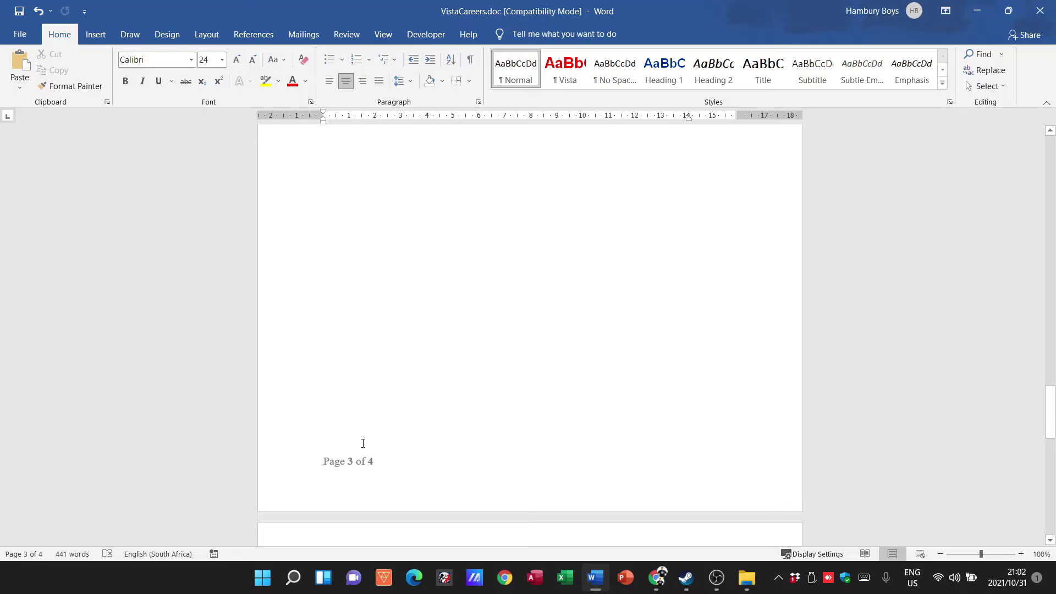
pyautogui.scroll(8, 363, 444)
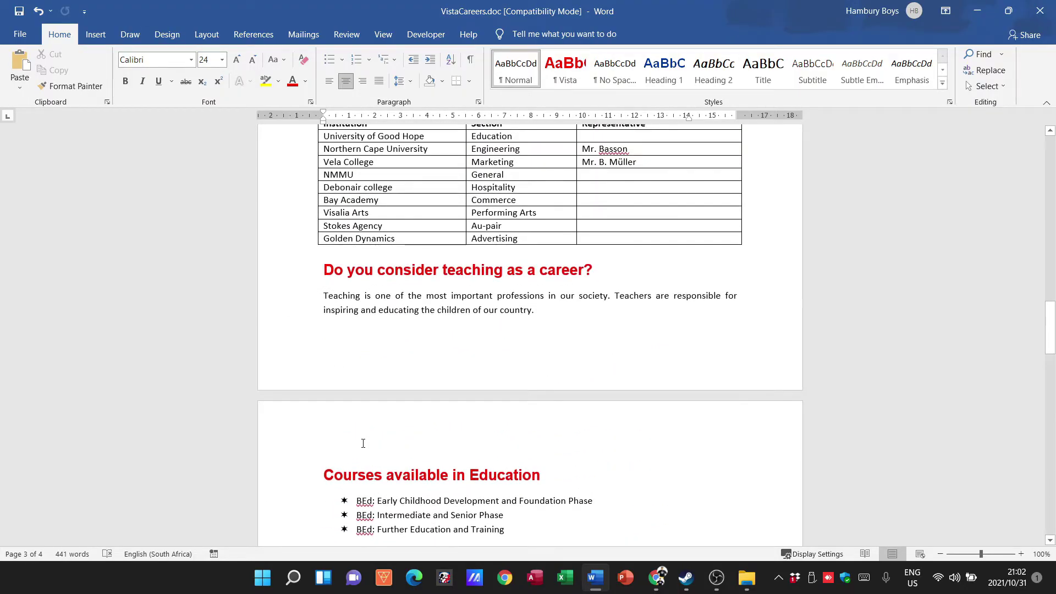
pyautogui.scroll(8, 363, 442)
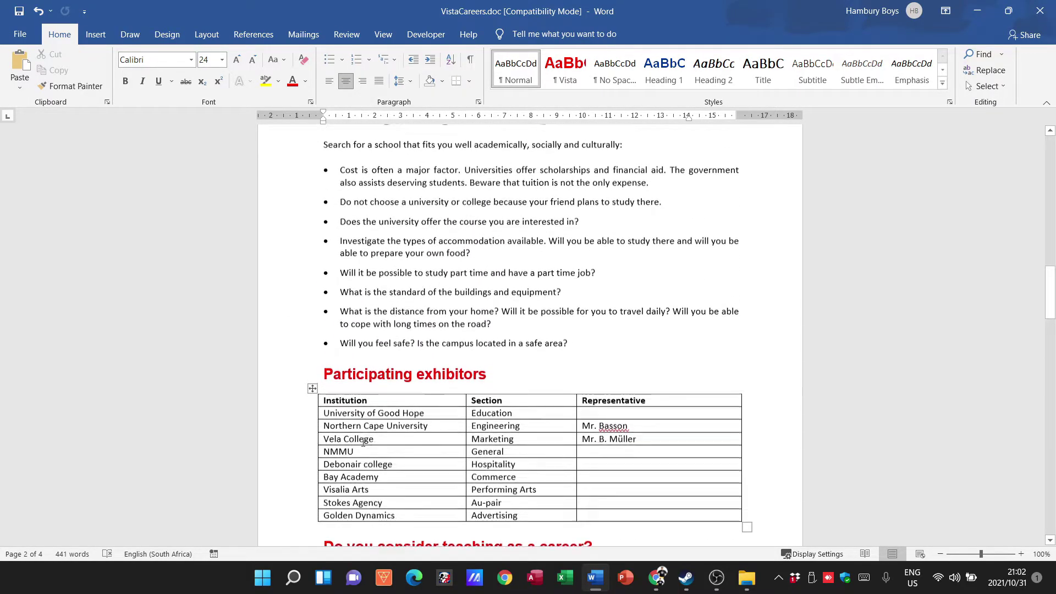
pyautogui.scroll(2, 513, 274)
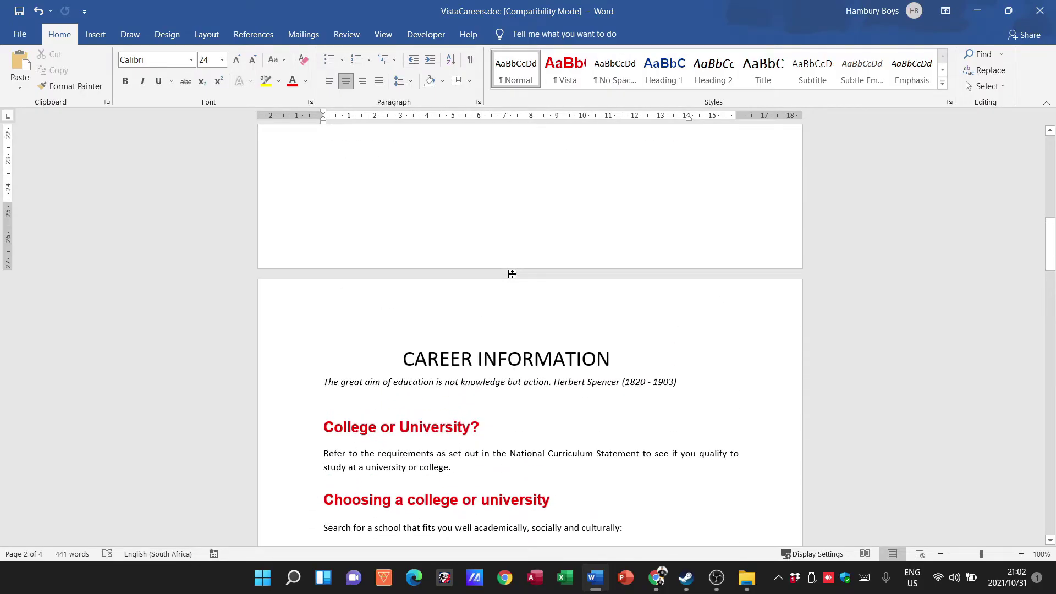
# Undo the page-number footer changes with Ctrl+Z and return to the title page.
pyautogui.hotkey('ctrl', 'z')
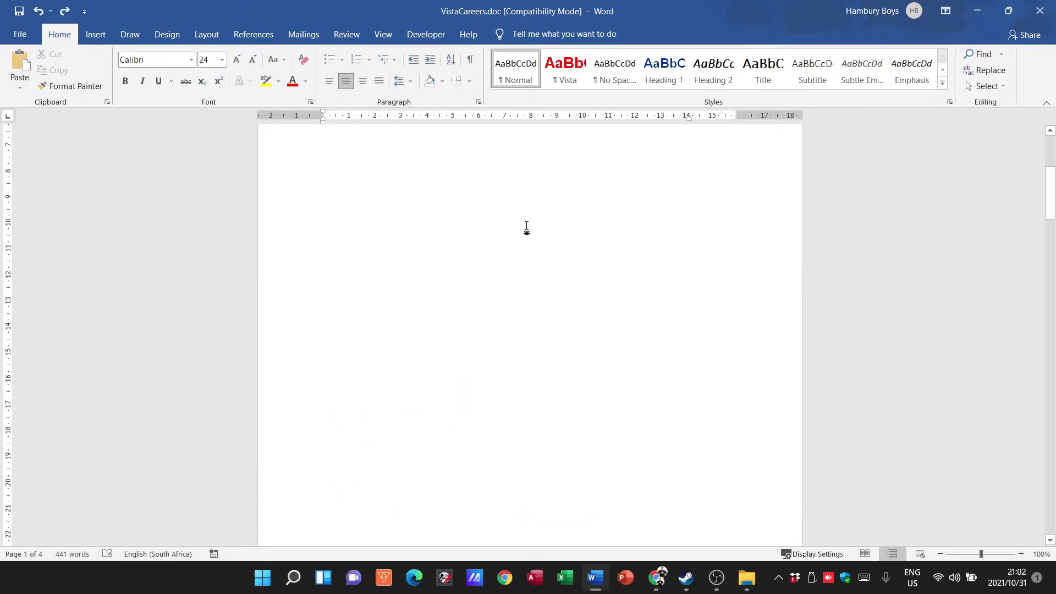
pyautogui.scroll(-10, 547, 421)
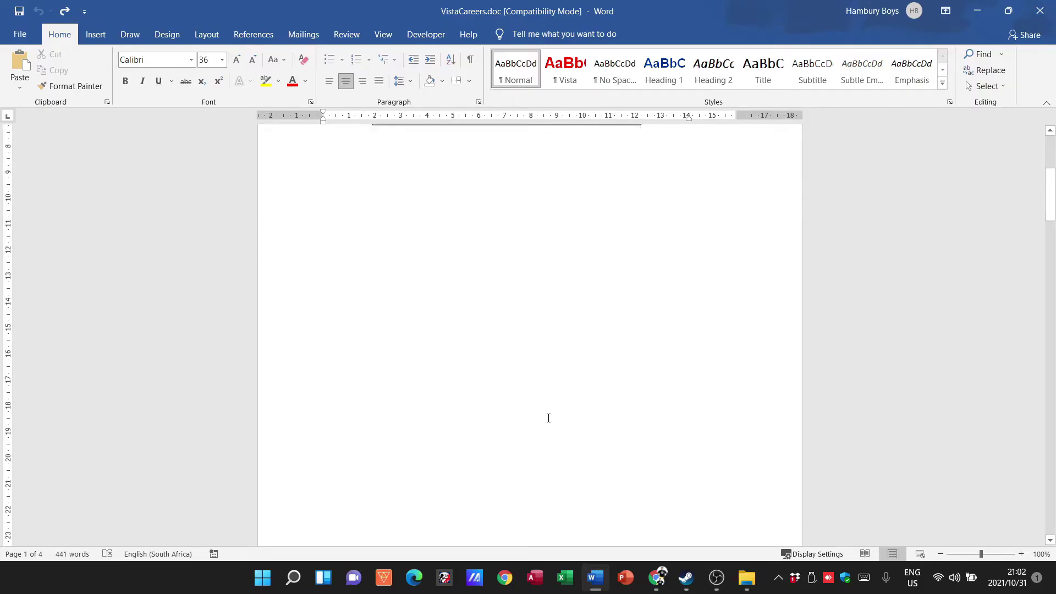
pyautogui.scroll(-7, 548, 418)
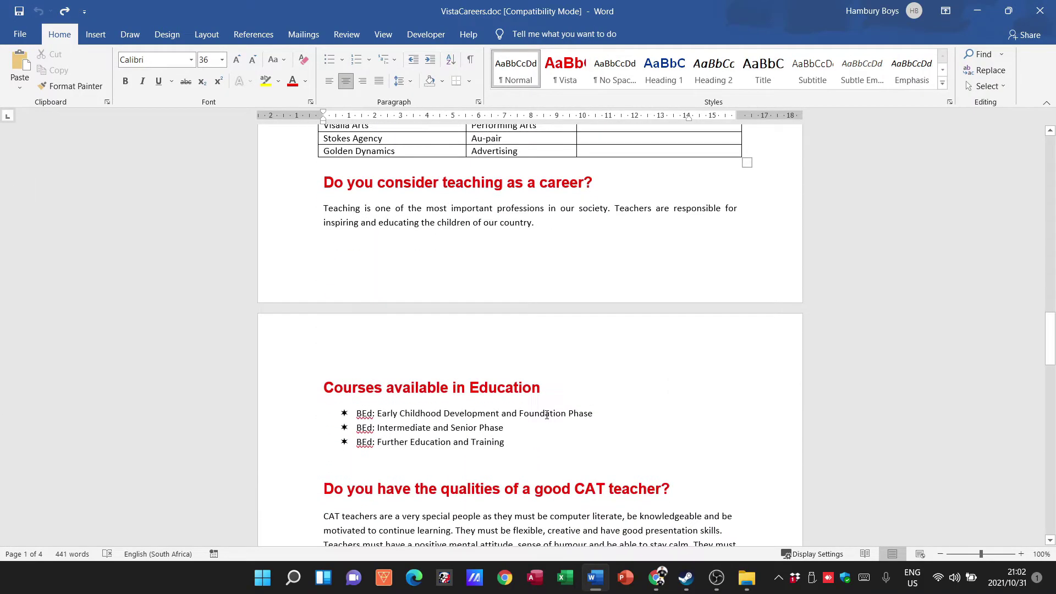
pyautogui.scroll(3, 589, 374)
pyautogui.moveTo(1046, 303); pyautogui.dragTo(1046, 162)
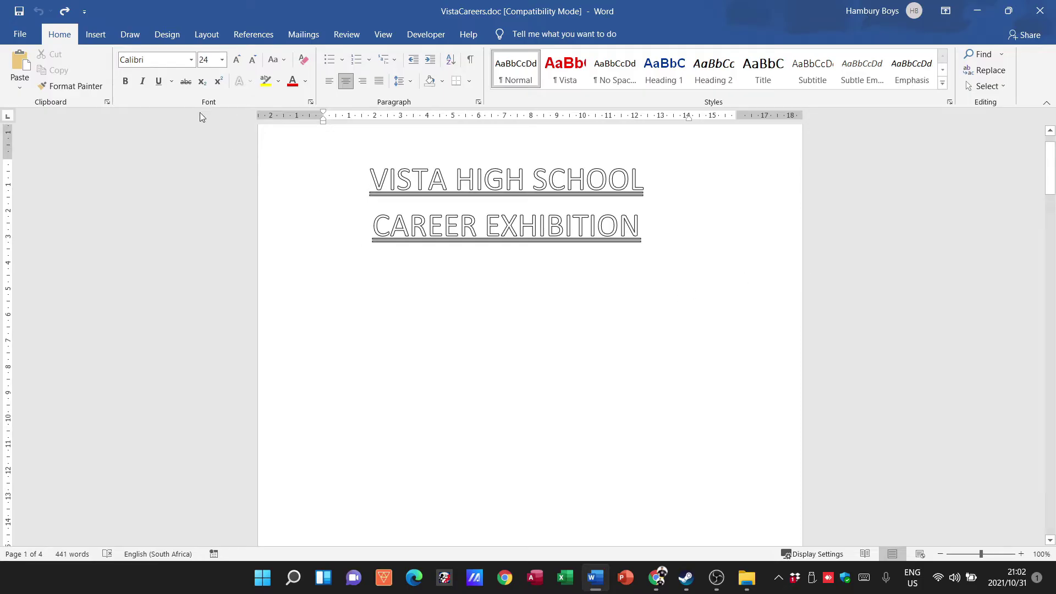
# Insert a Next Page section break after the title, moving 'CAREER INFORMATION' to page 2.
pyautogui.click(193, 34)
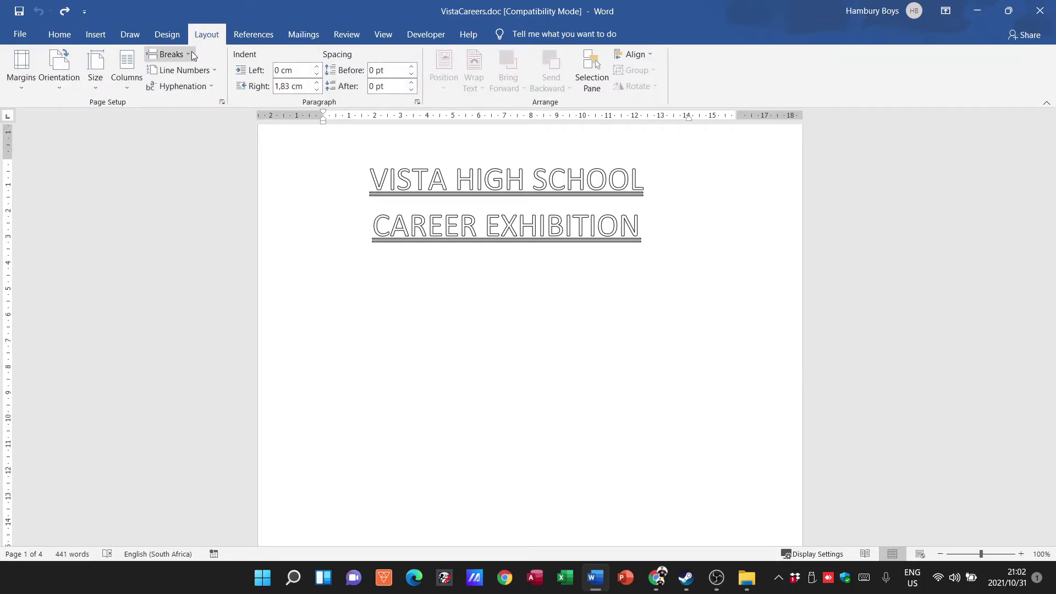
pyautogui.click(189, 53)
pyautogui.click(204, 238)
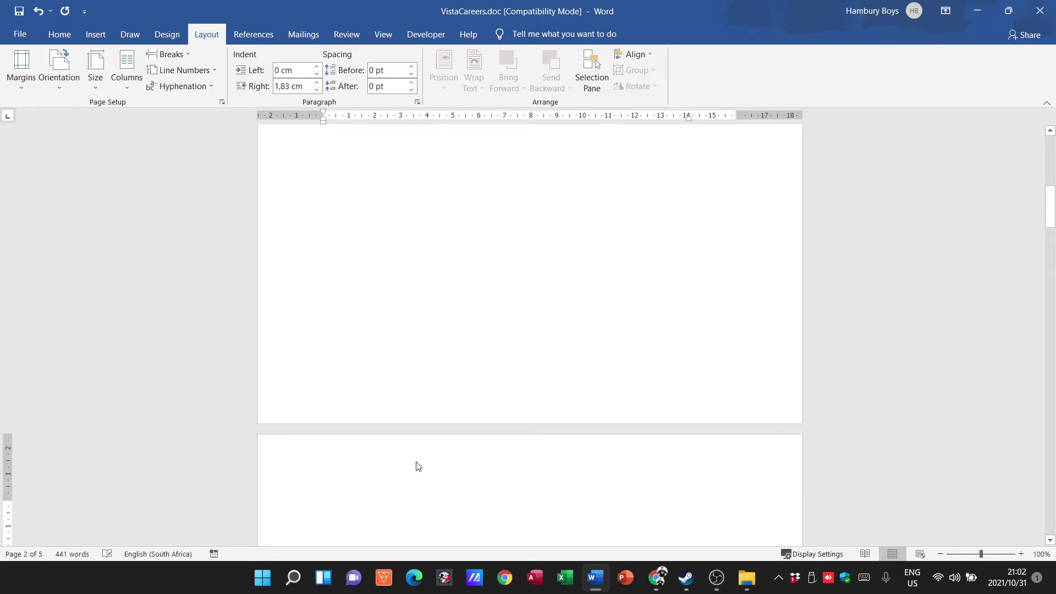
pyautogui.scroll(-5, 418, 440)
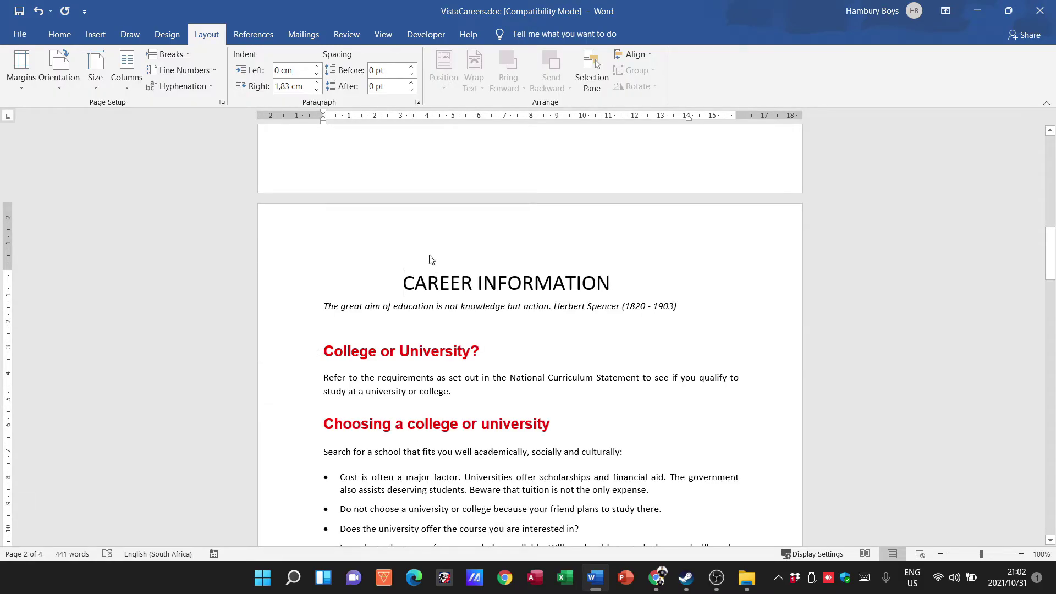
pyautogui.scroll(2, 435, 209)
# Show formatting marks to reveal the Section Break (Next Page), then click into page 2's text.
pyautogui.click(60, 35)
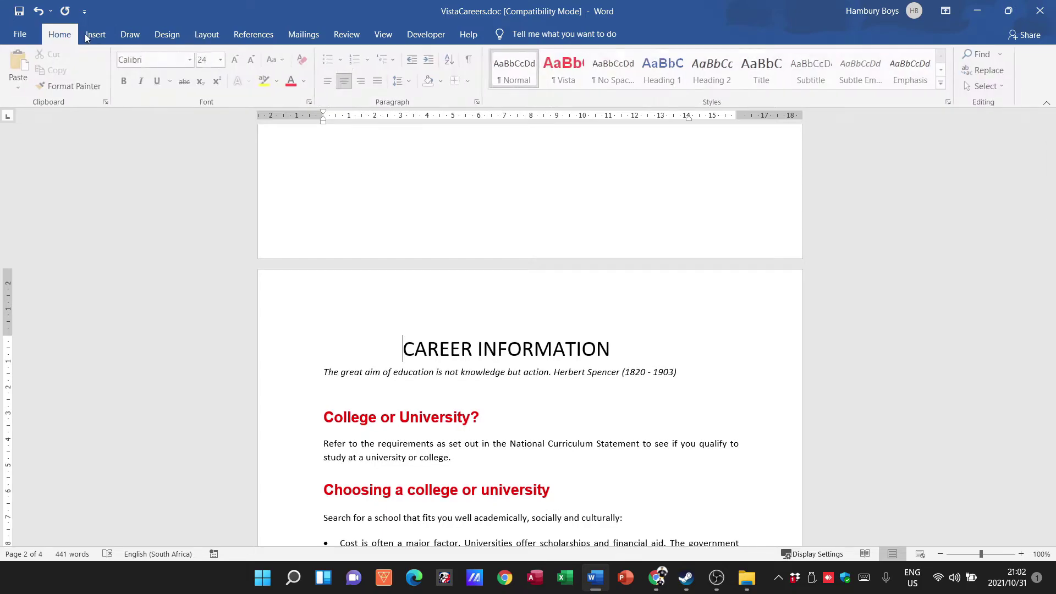
pyautogui.click(472, 59)
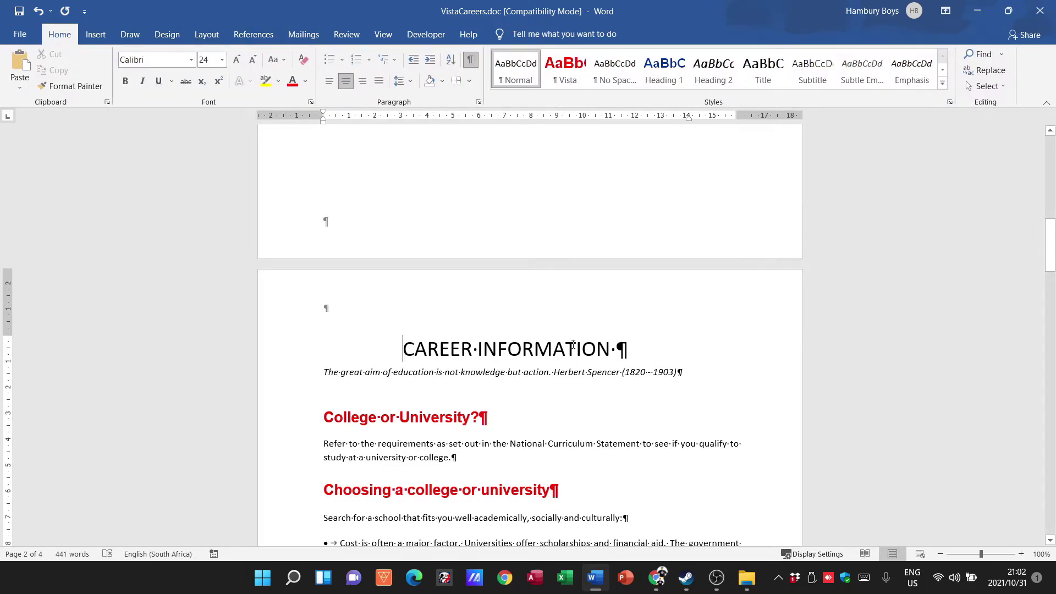
pyautogui.scroll(10, 589, 352)
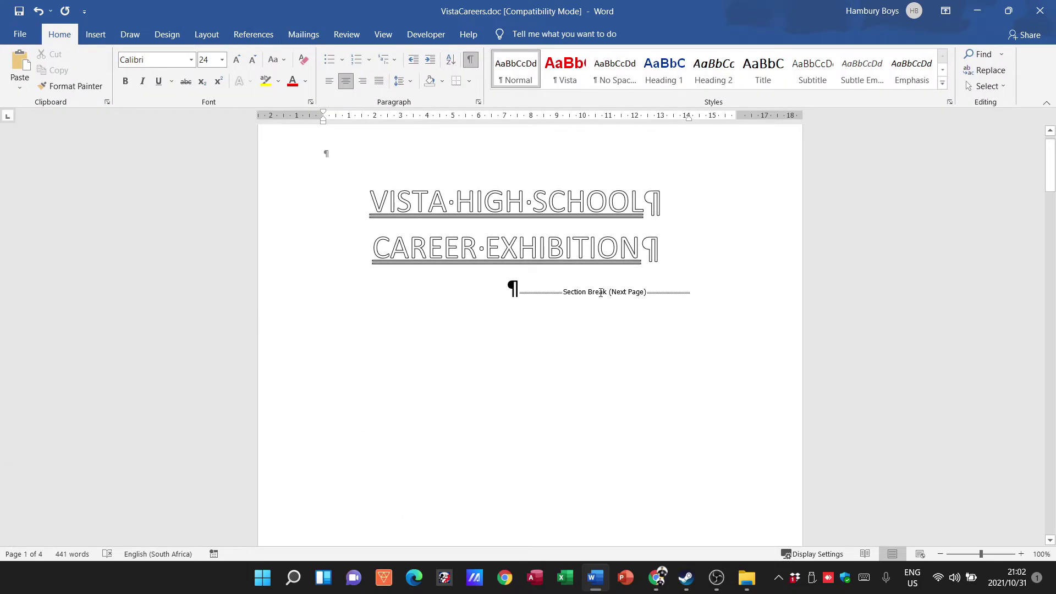
pyautogui.scroll(-12, 638, 361)
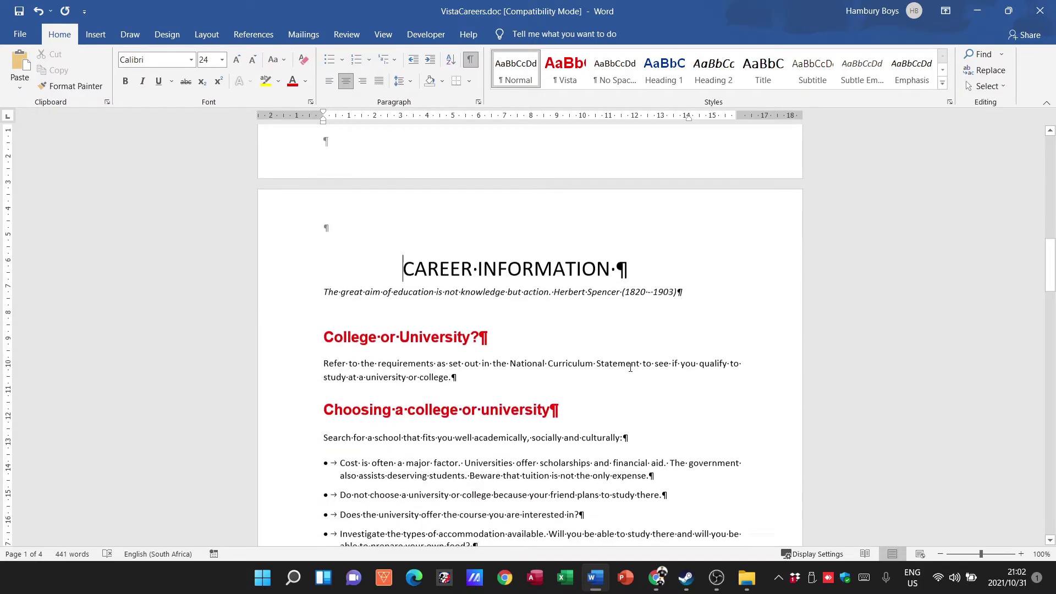
pyautogui.scroll(-3, 631, 363)
pyautogui.click(750, 352)
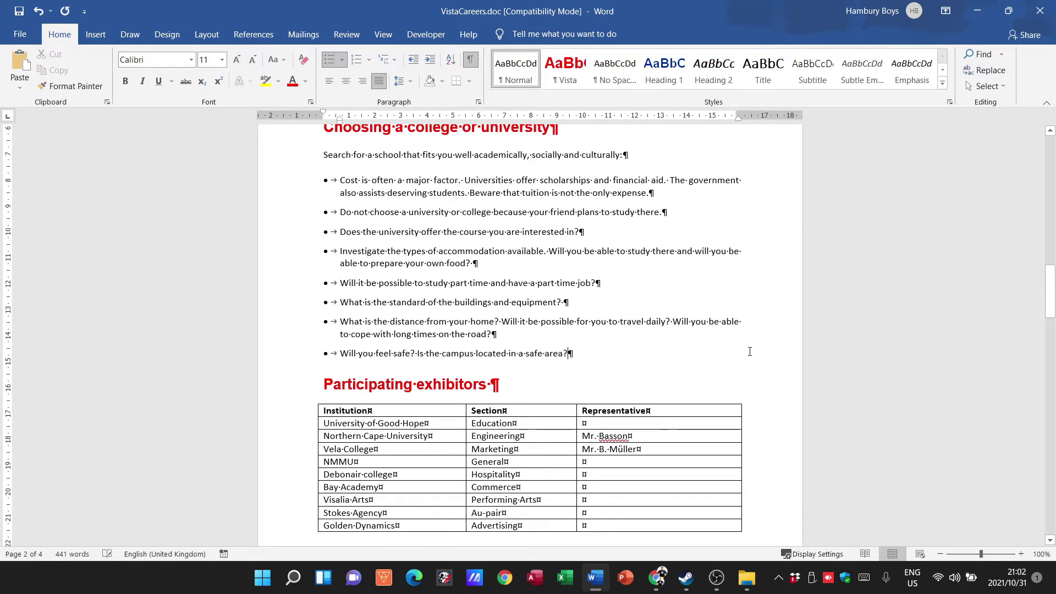
# Add a Plain Number 3 page number to the bottom of the section 2 footer.
pyautogui.click(96, 35)
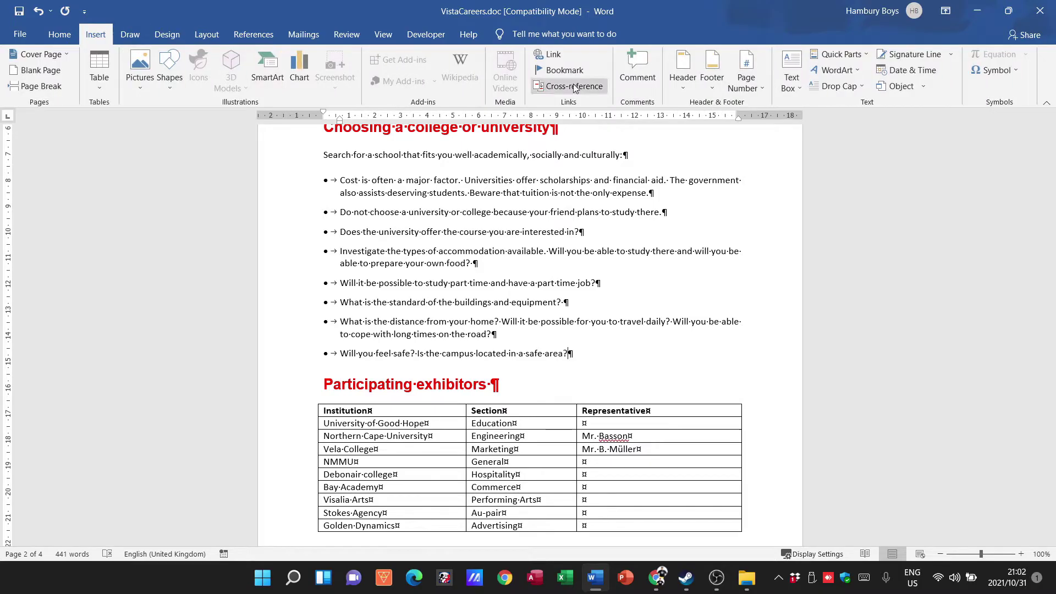
pyautogui.click(755, 87)
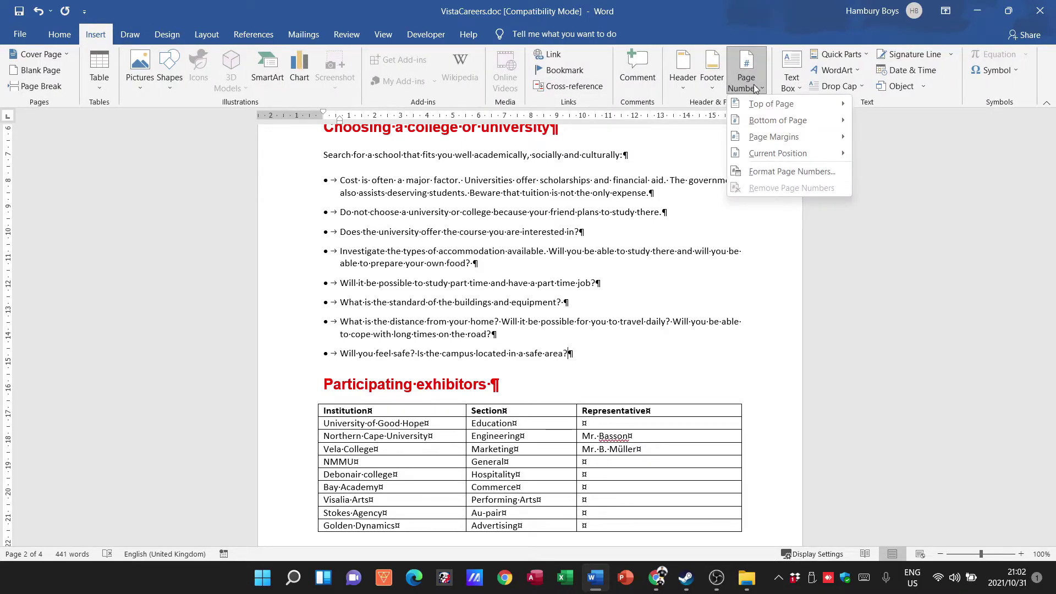
pyautogui.moveTo(798, 120)
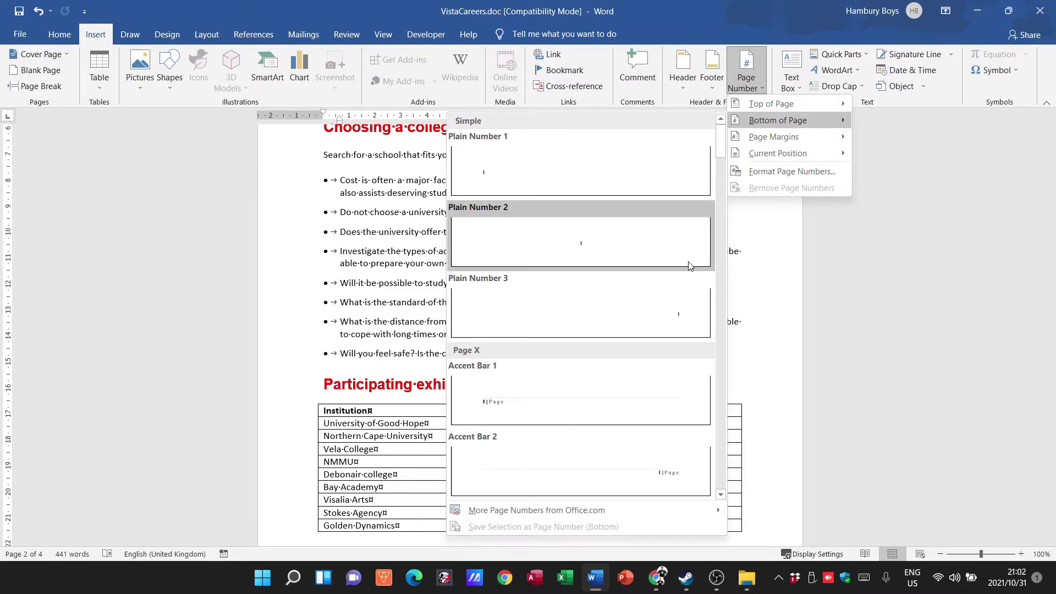
pyautogui.click(675, 306)
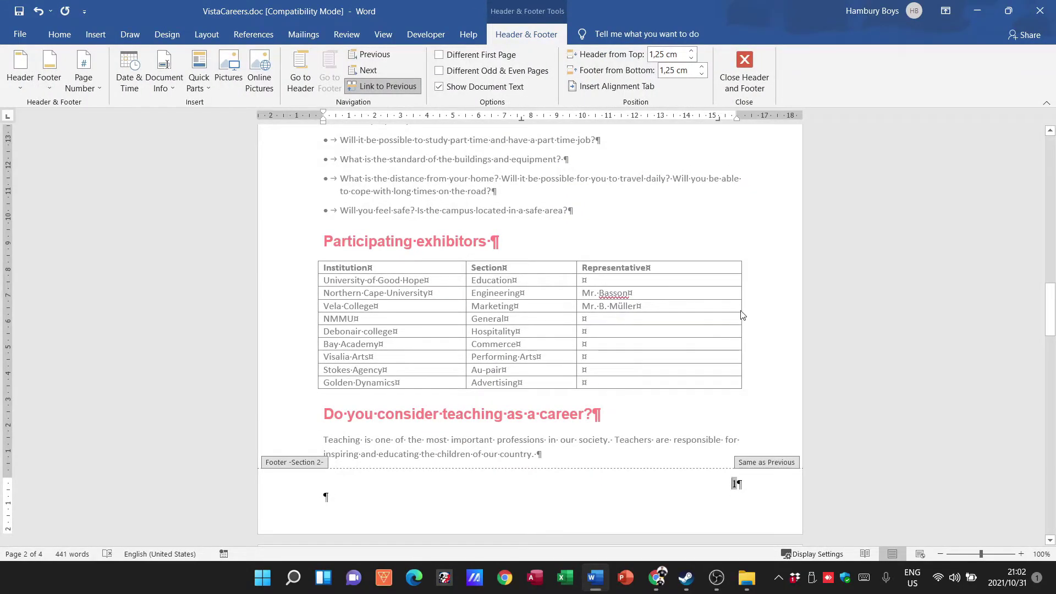
pyautogui.click(744, 68)
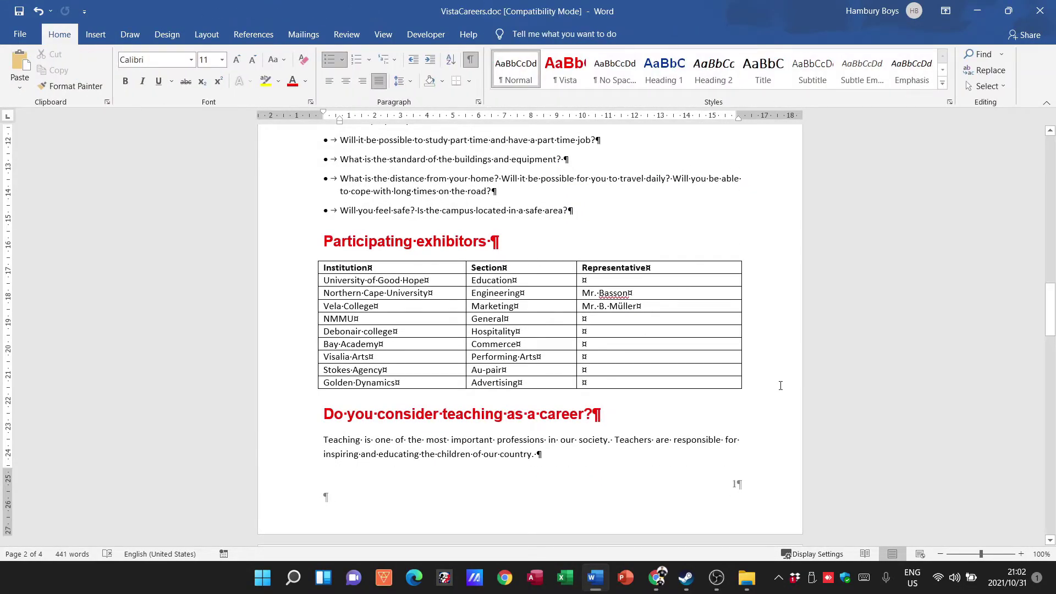
pyautogui.scroll(15, 781, 385)
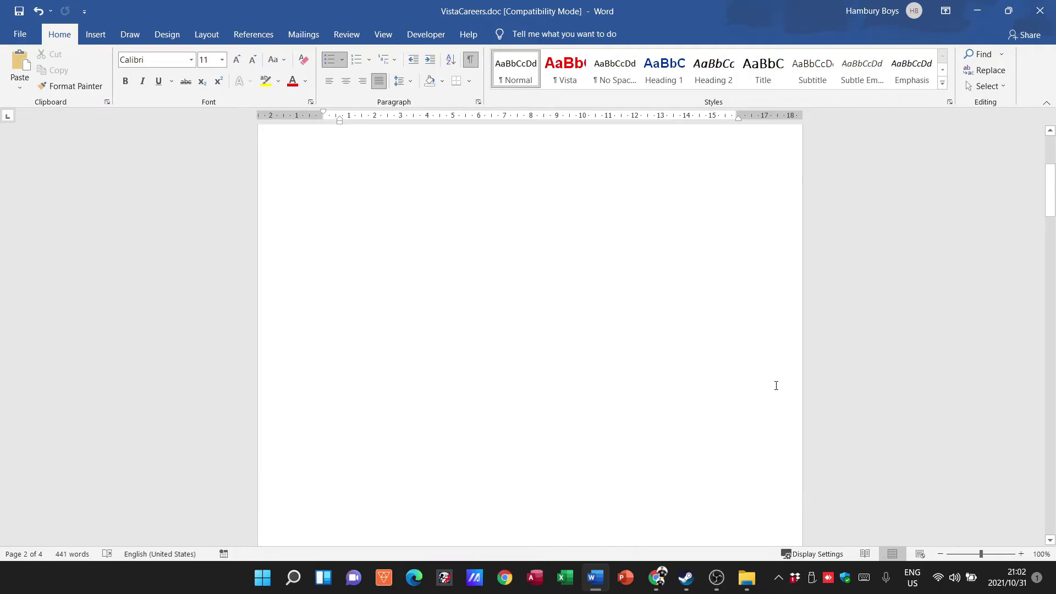
pyautogui.scroll(6, 776, 386)
pyautogui.scroll(-20, 717, 324)
pyautogui.scroll(-18, 733, 344)
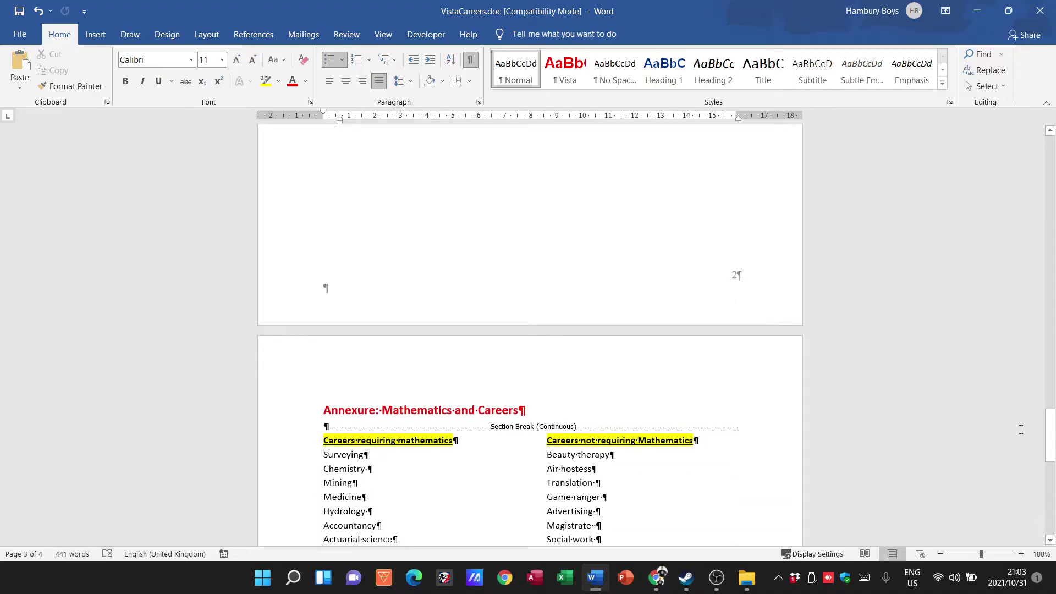
pyautogui.moveTo(1052, 437); pyautogui.dragTo(1051, 221)
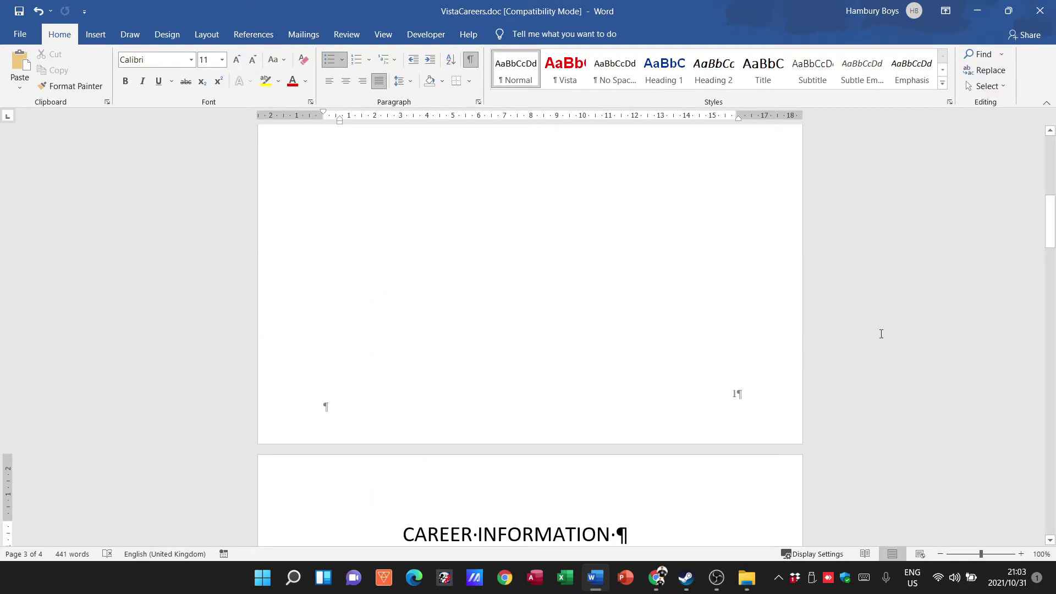
pyautogui.scroll(-12, 725, 438)
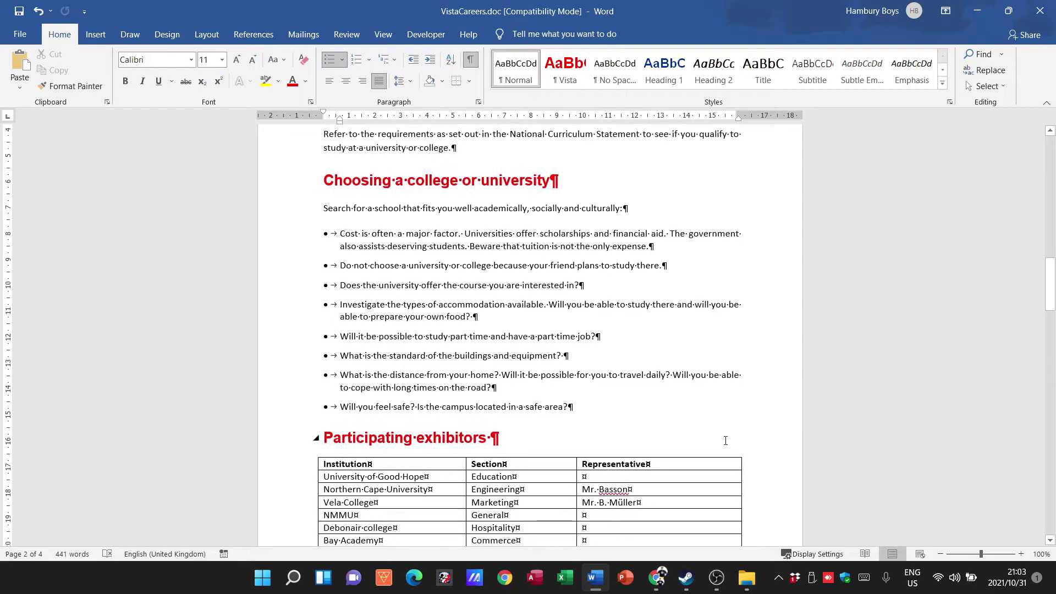
pyautogui.scroll(-1, 725, 440)
# Tick Different First Page in the section 1 title page footer.
pyautogui.doubleClick(734, 452)
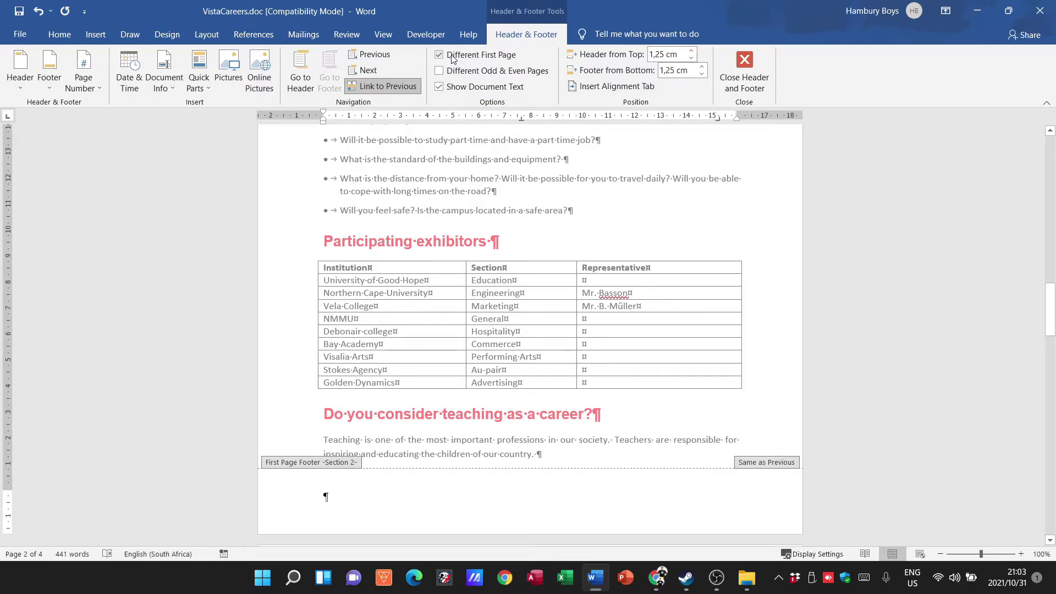
pyautogui.click(740, 68)
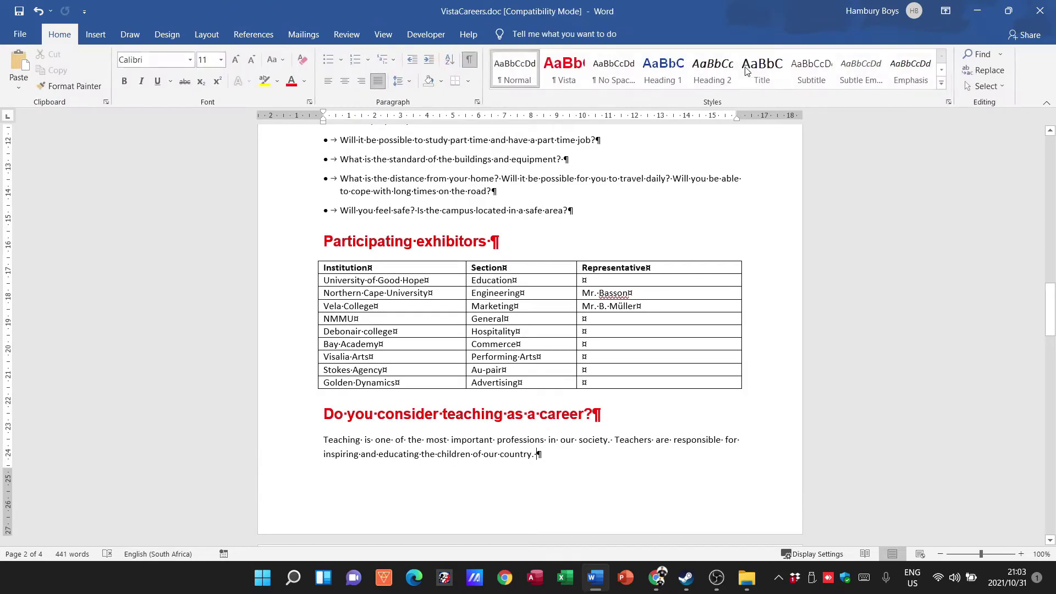
pyautogui.scroll(8, 770, 326)
pyautogui.scroll(15, 771, 326)
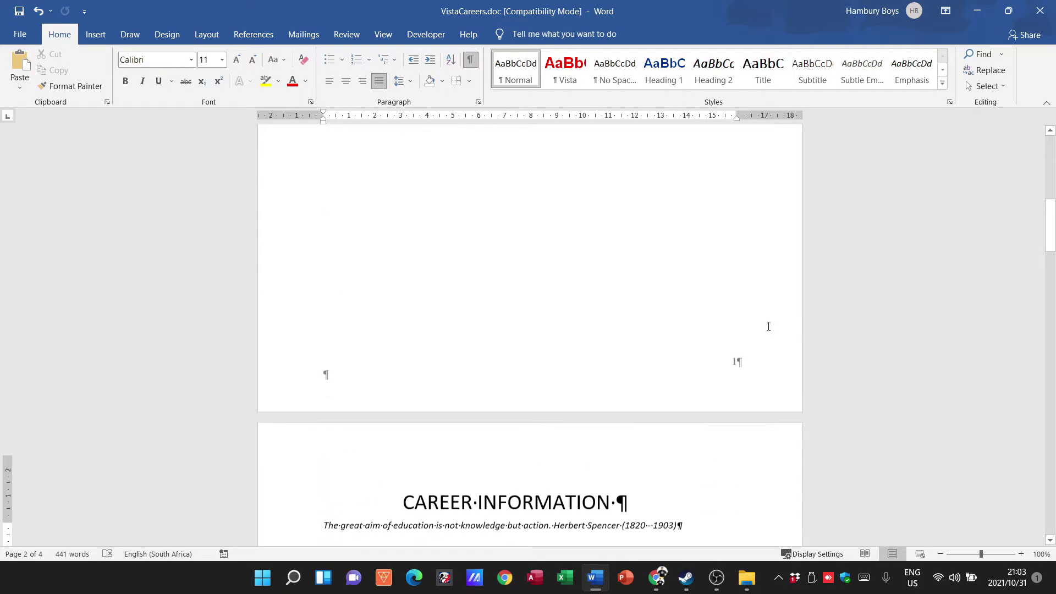
pyautogui.scroll(-5, 766, 329)
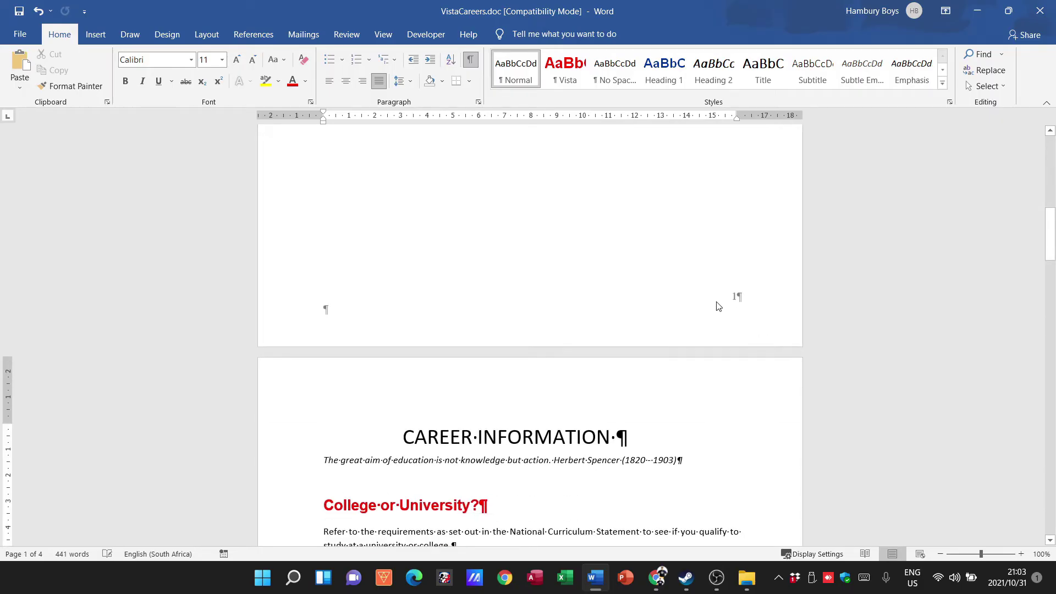
pyautogui.doubleClick(727, 300)
pyautogui.click(439, 54)
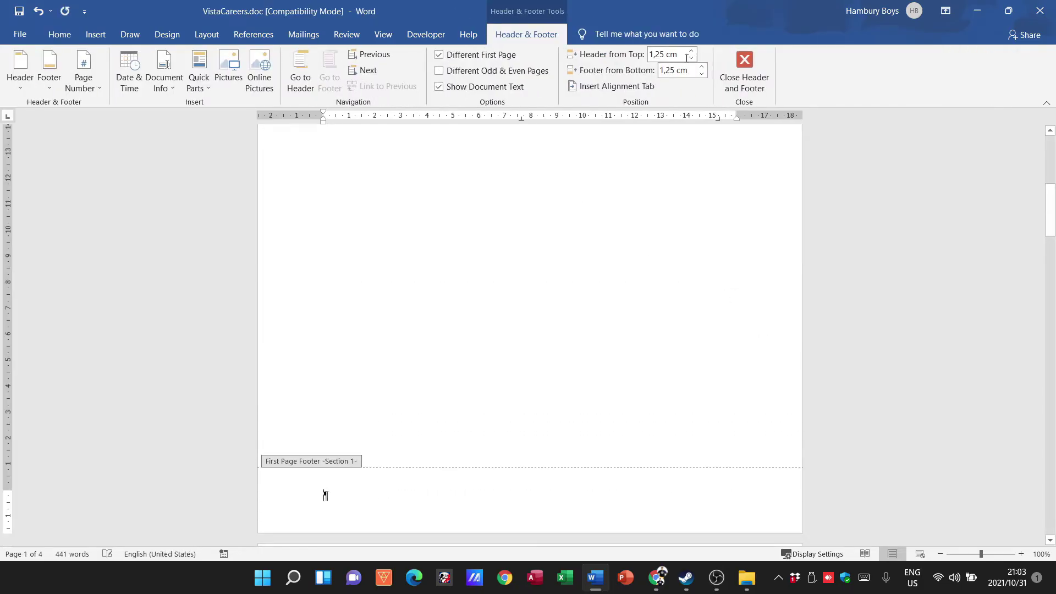
pyautogui.click(750, 63)
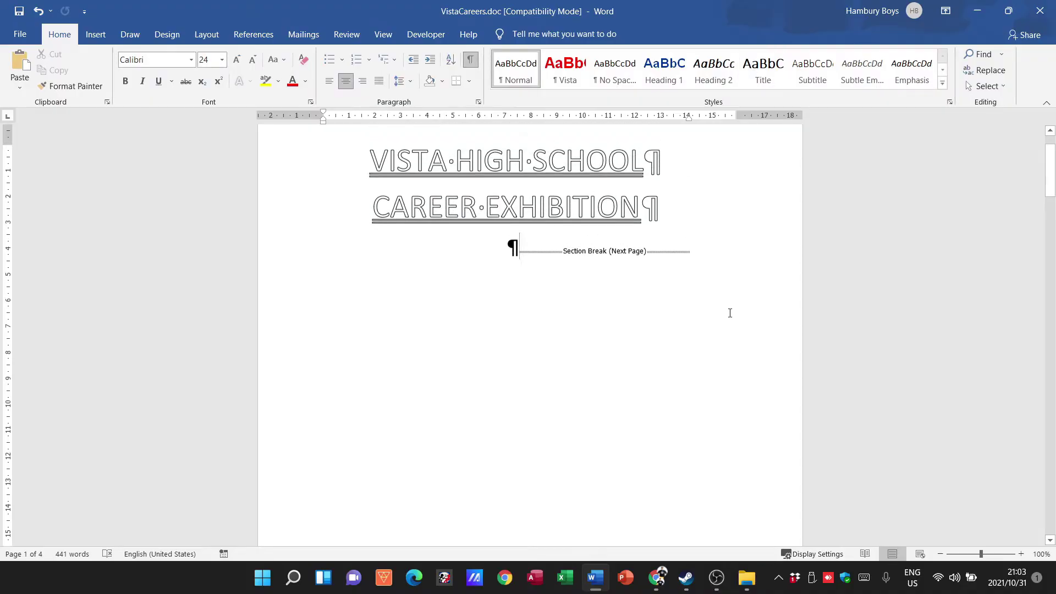
# Untick Different First Page in section 2's footer so page 2 shows its number.
pyautogui.scroll(-20, 732, 317)
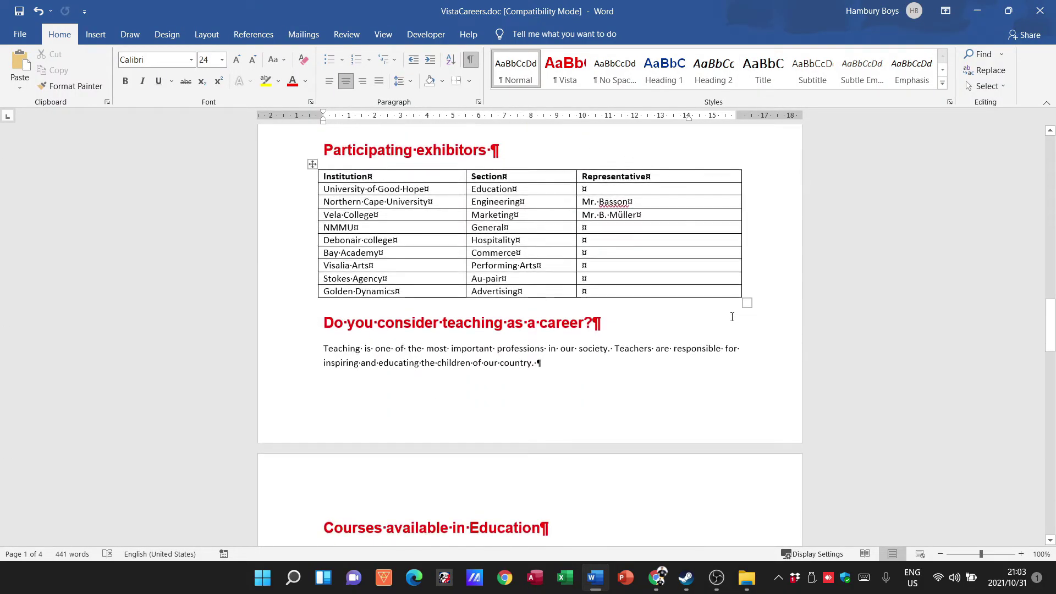
pyautogui.click(728, 371)
pyautogui.doubleClick(727, 370)
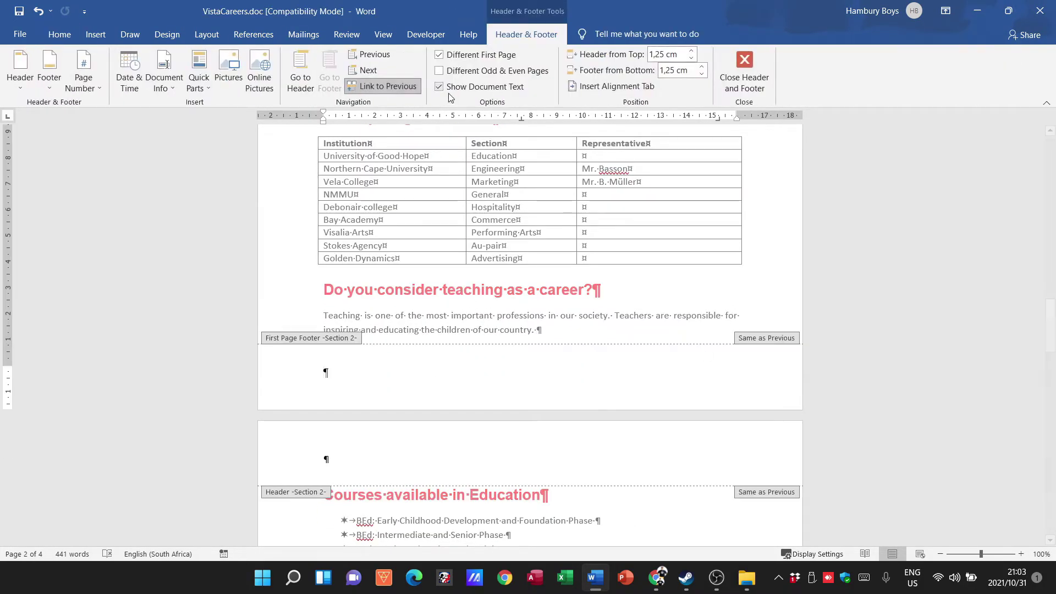
pyautogui.click(440, 55)
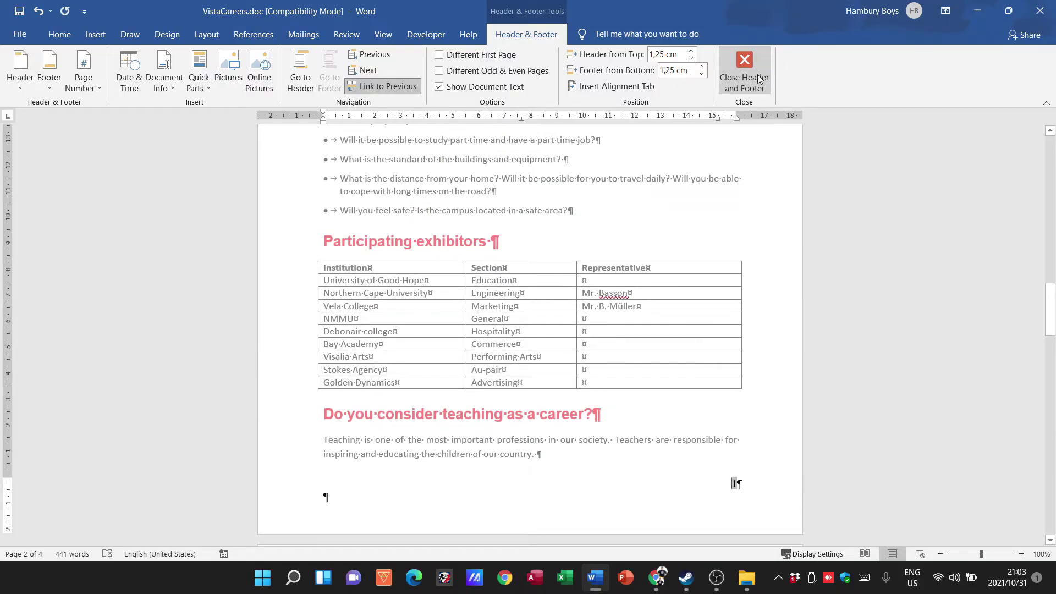
pyautogui.click(744, 68)
pyautogui.scroll(20, 775, 287)
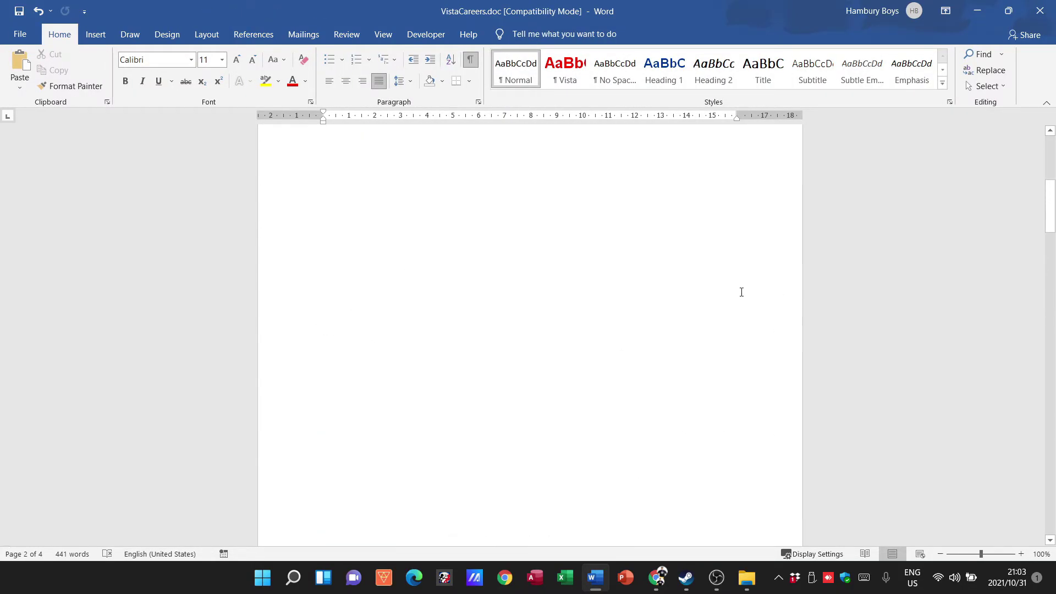
pyautogui.scroll(-15, 738, 295)
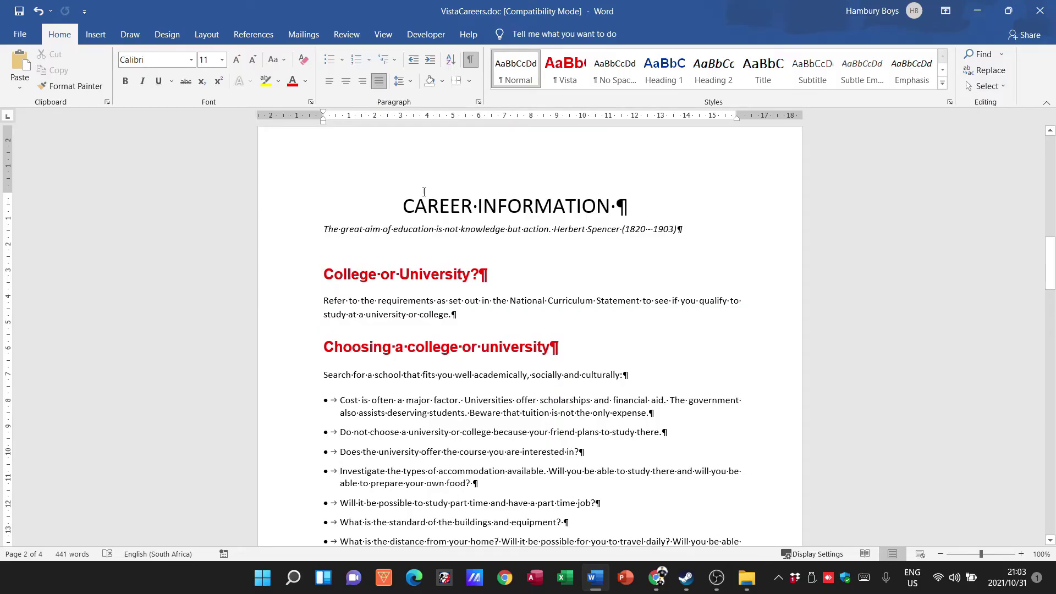
pyautogui.scroll(-10, 744, 317)
pyautogui.scroll(-15, 752, 361)
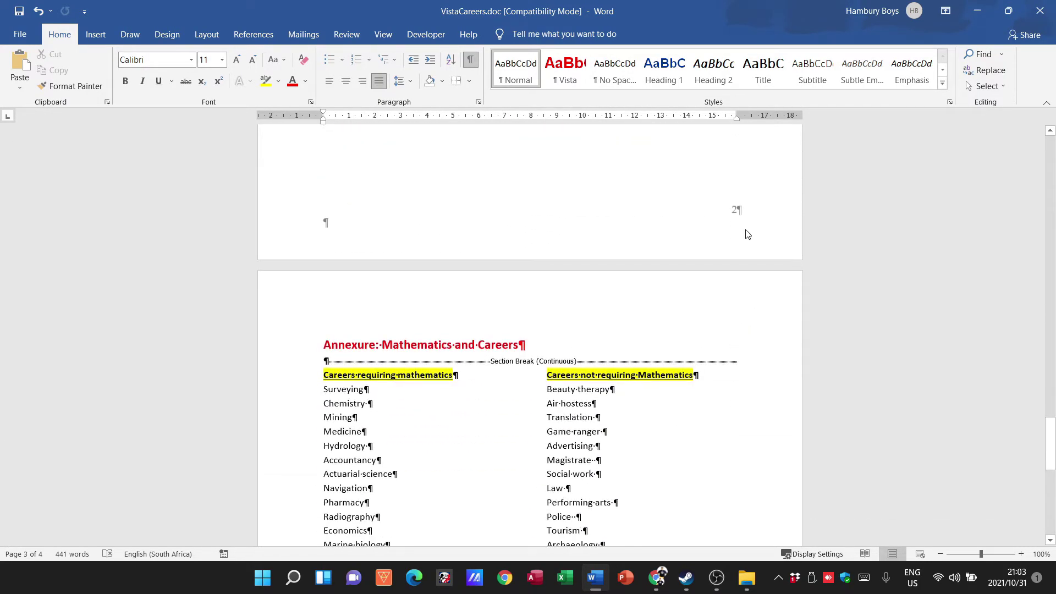
pyautogui.scroll(-12, 747, 234)
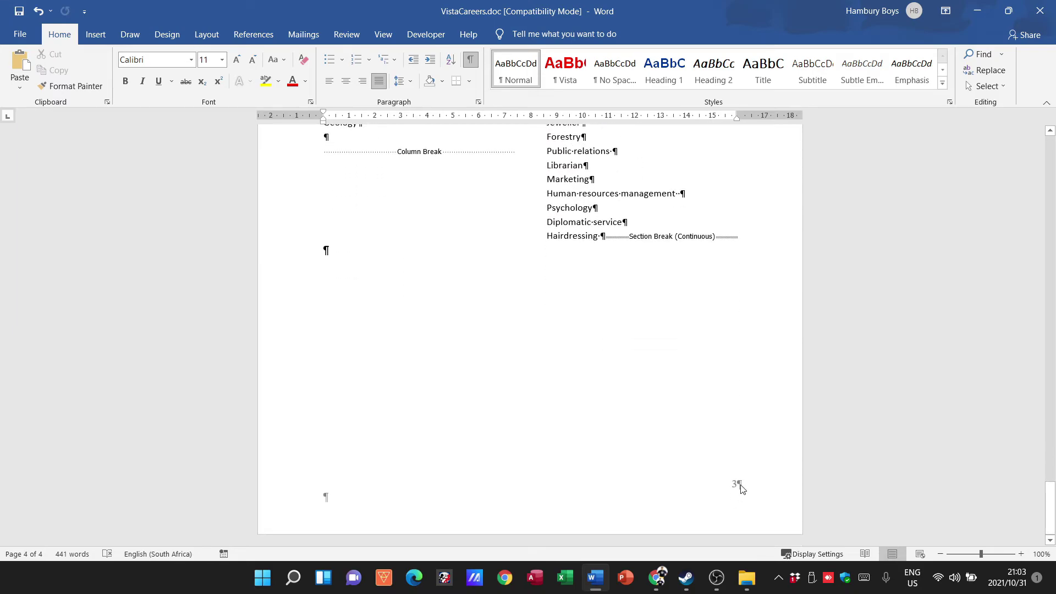
pyautogui.moveTo(1050, 505); pyautogui.dragTo(1044, 226)
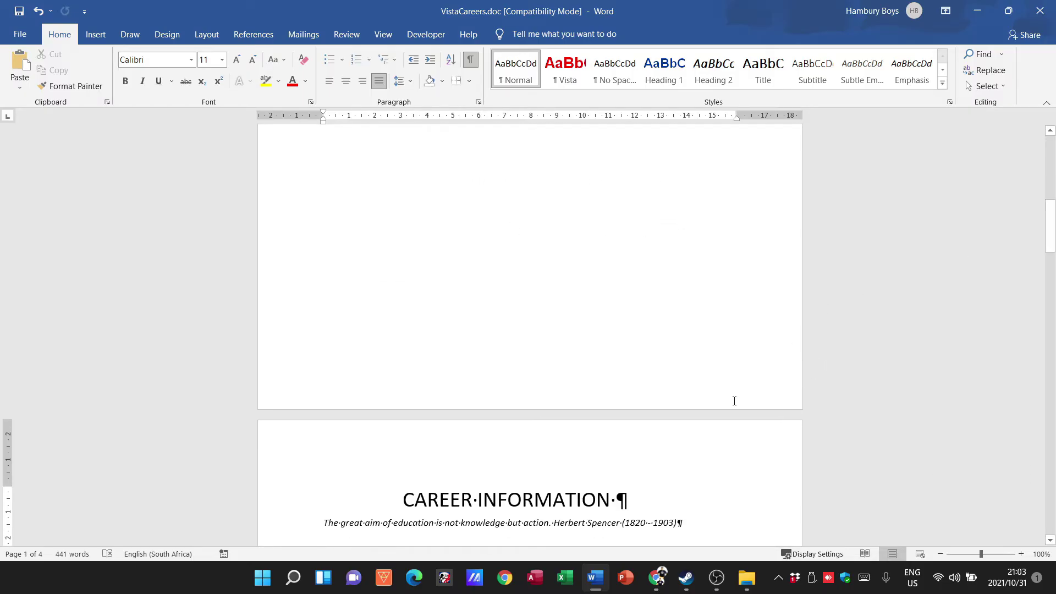
pyautogui.doubleClick(754, 375)
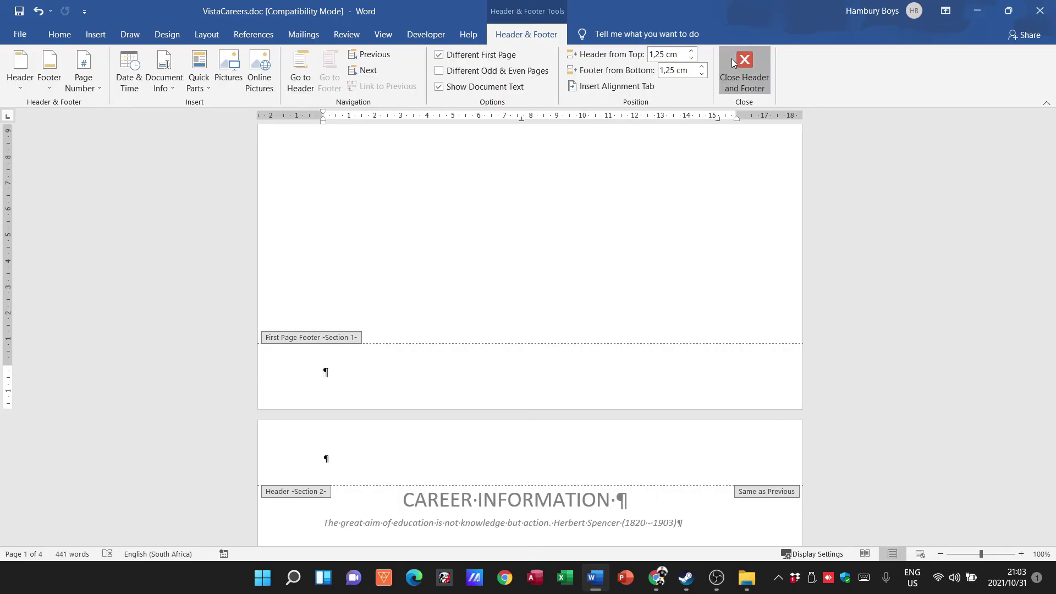
pyautogui.click(745, 71)
pyautogui.scroll(-15, 734, 386)
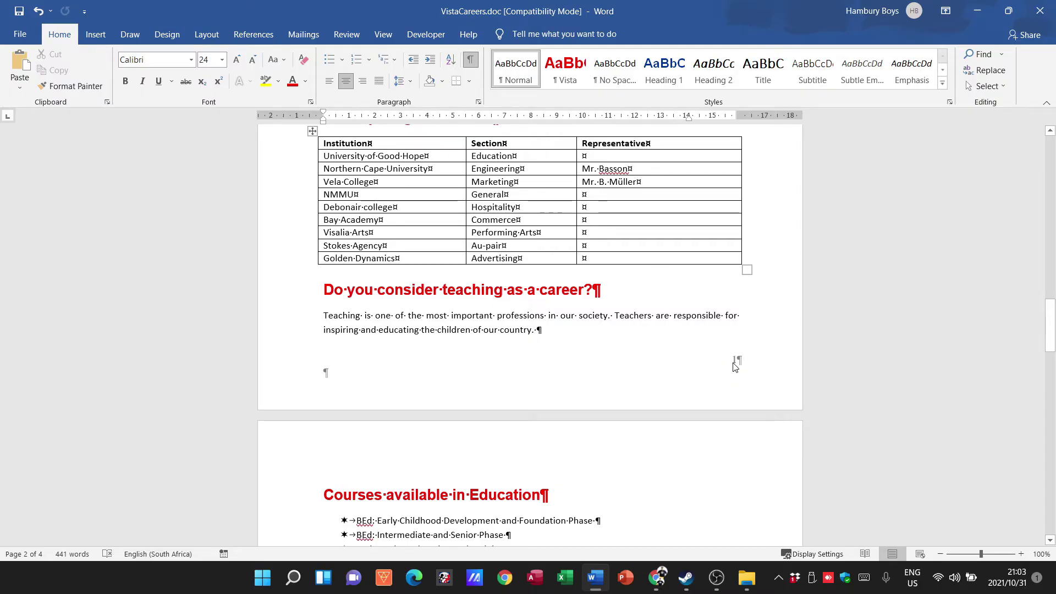
pyautogui.scroll(-5, 764, 372)
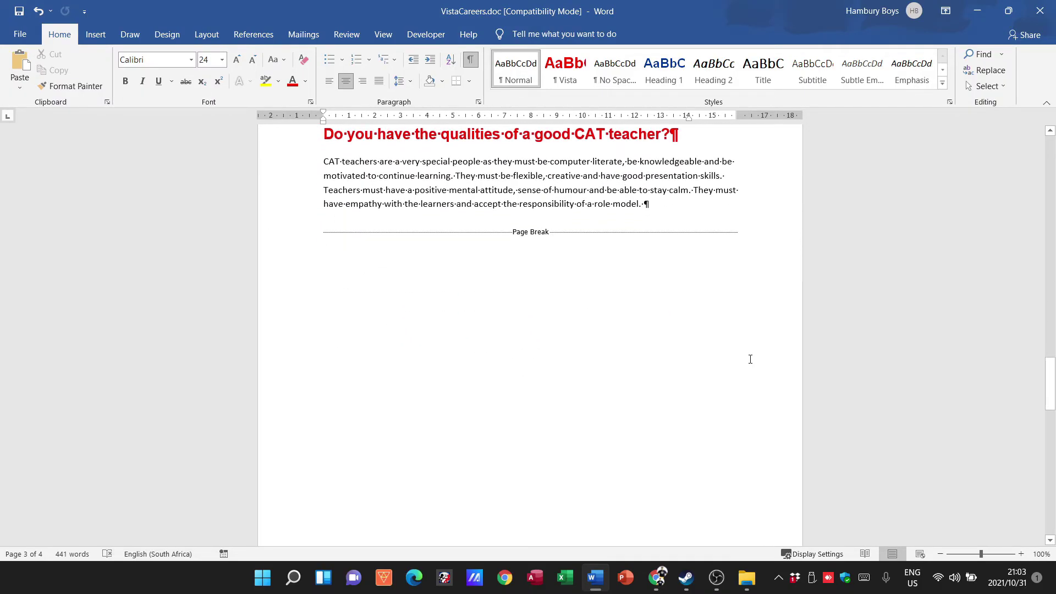
pyautogui.scroll(6, 750, 359)
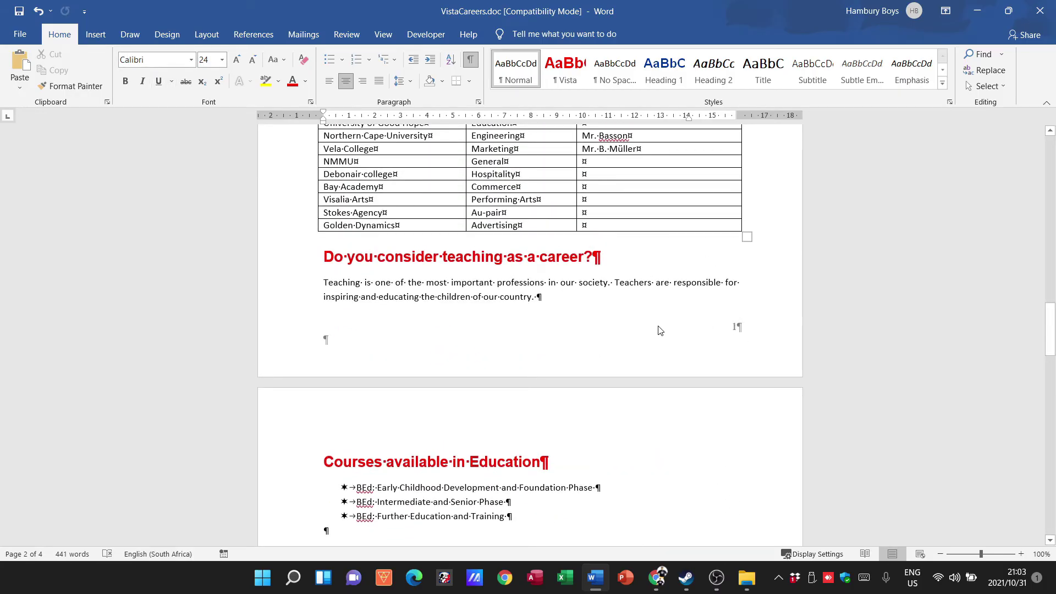
# Set section 2's page numbering to start at 3 in Format Page Numbers.
pyautogui.doubleClick(736, 330)
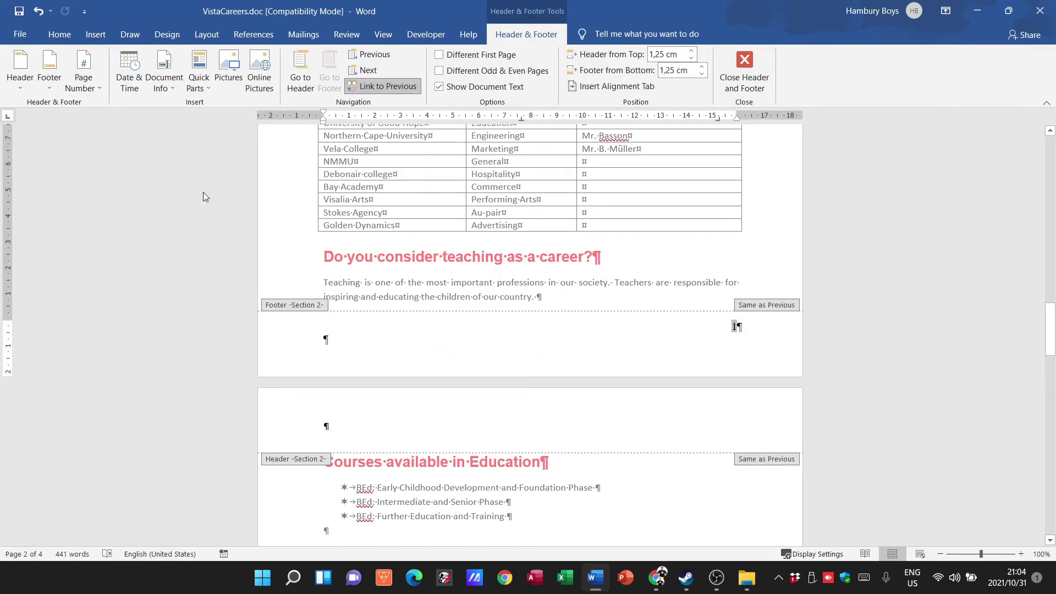
pyautogui.click(94, 89)
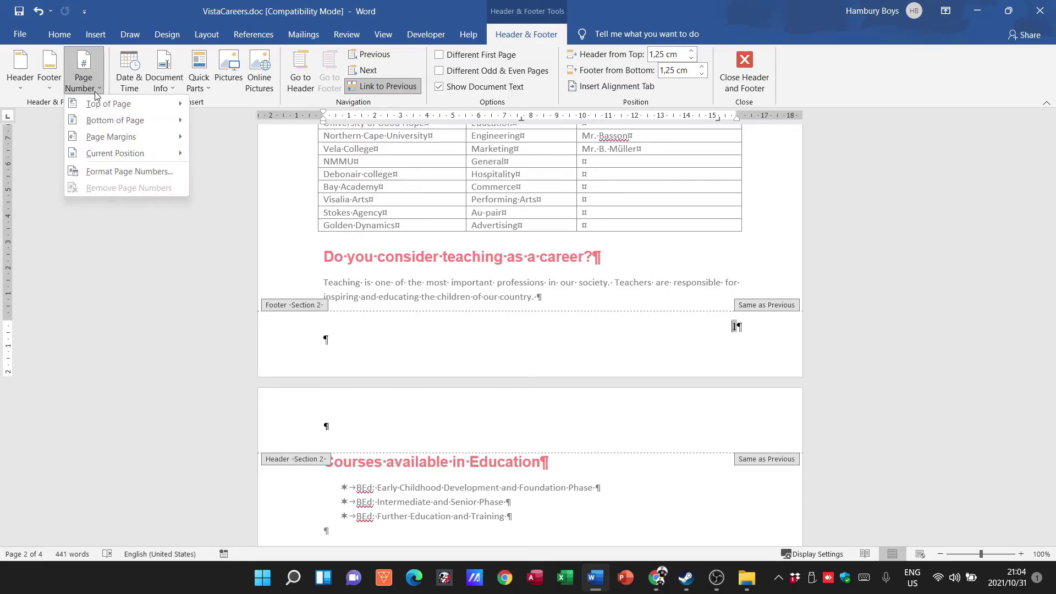
pyautogui.click(129, 175)
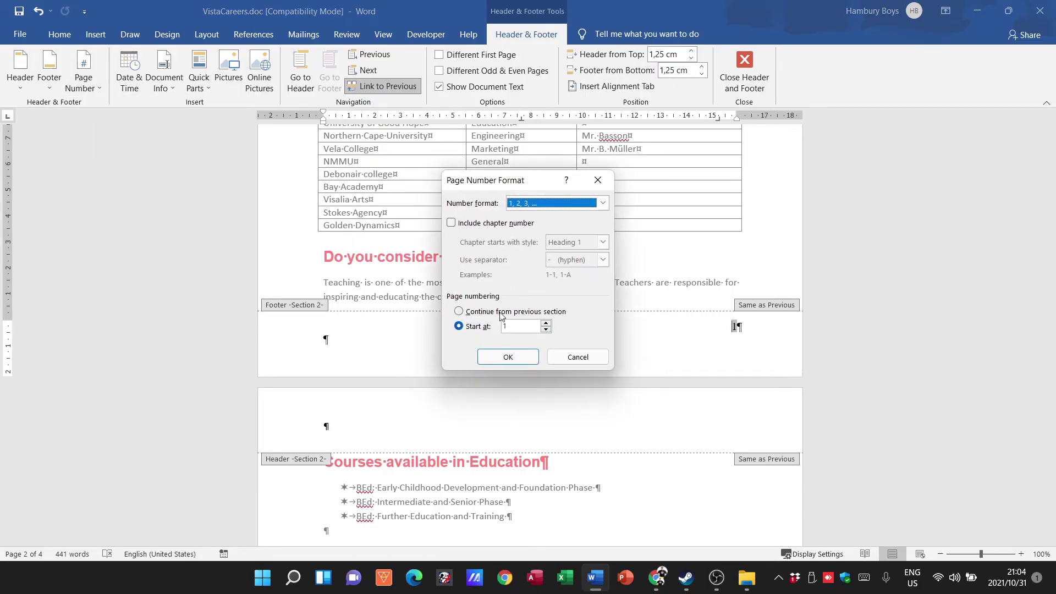
pyautogui.doubleClick(516, 327)
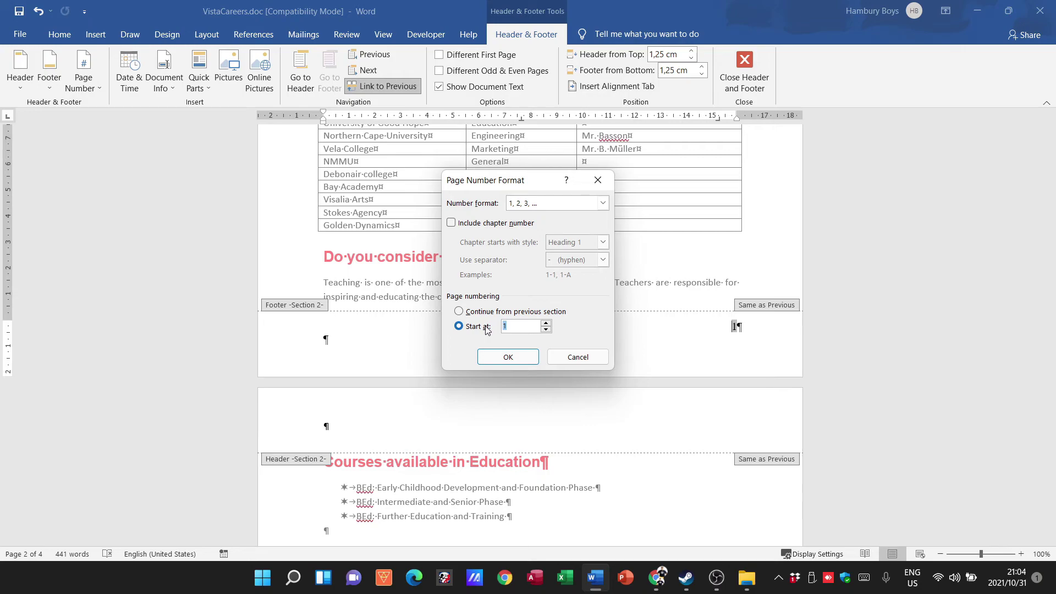
pyautogui.click(509, 357)
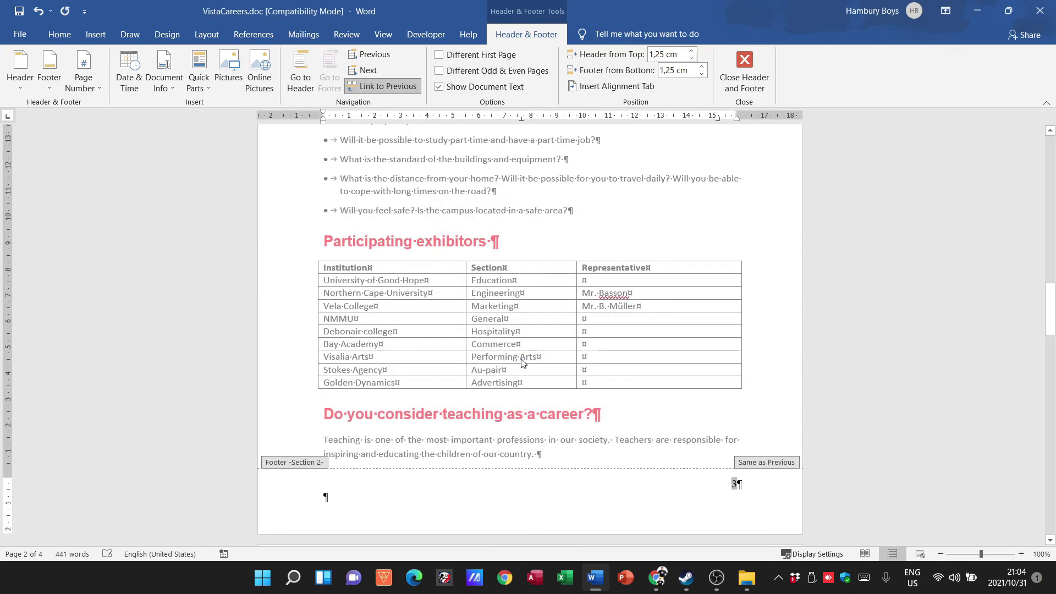
pyautogui.click(755, 84)
pyautogui.scroll(5, 781, 256)
pyautogui.scroll(13, 781, 257)
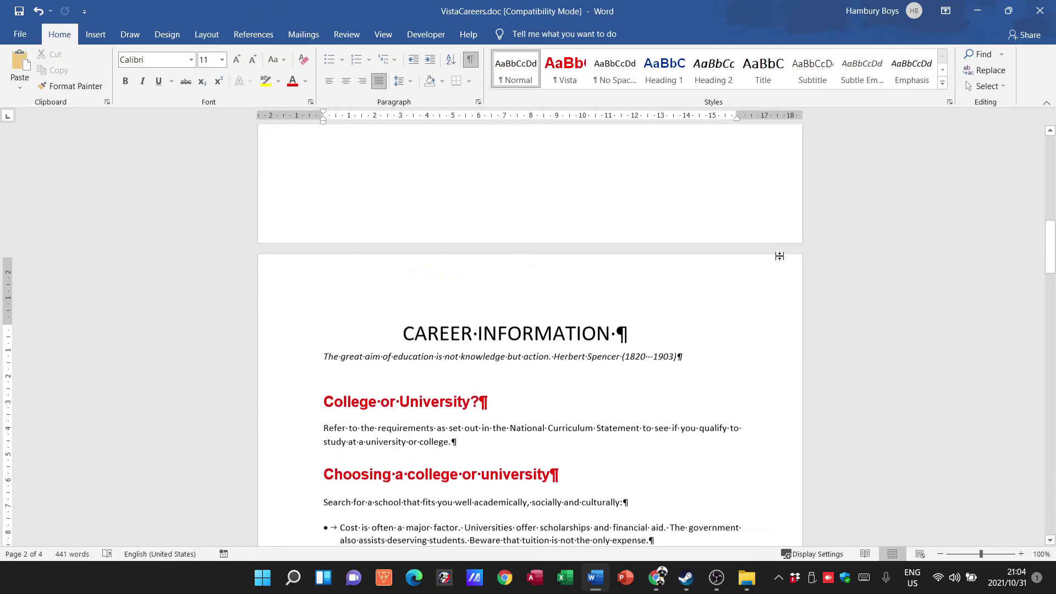
pyautogui.scroll(-20, 739, 277)
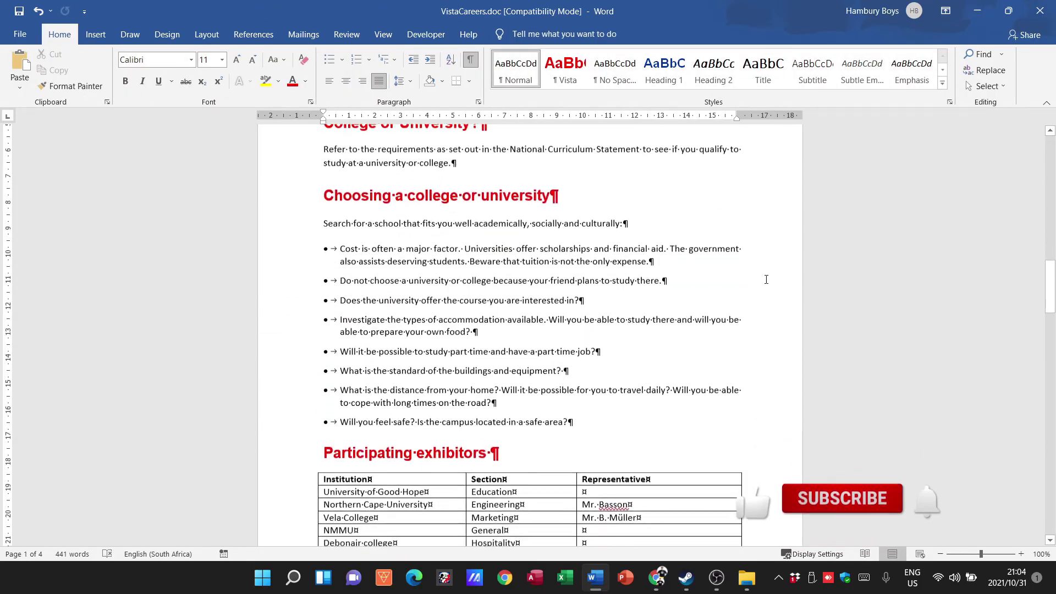